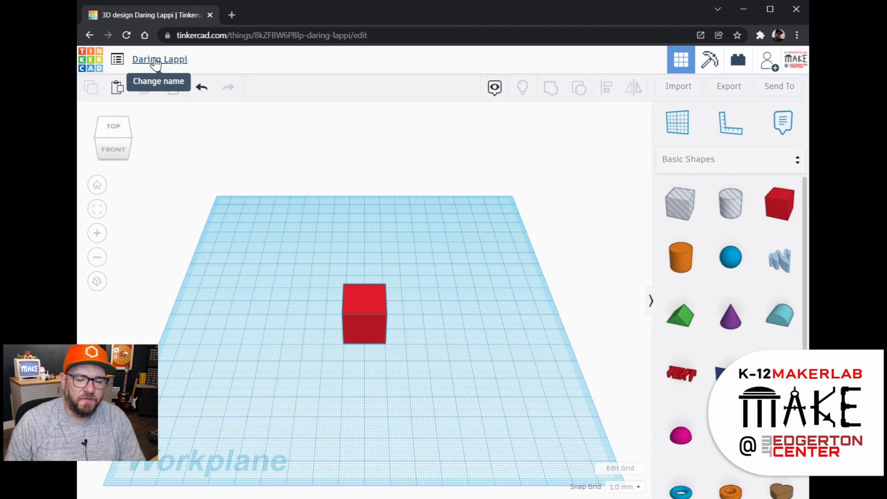
# Step: Rename the design to the presenter's first name followed by "Demo"
pyautogui.click(156, 65)
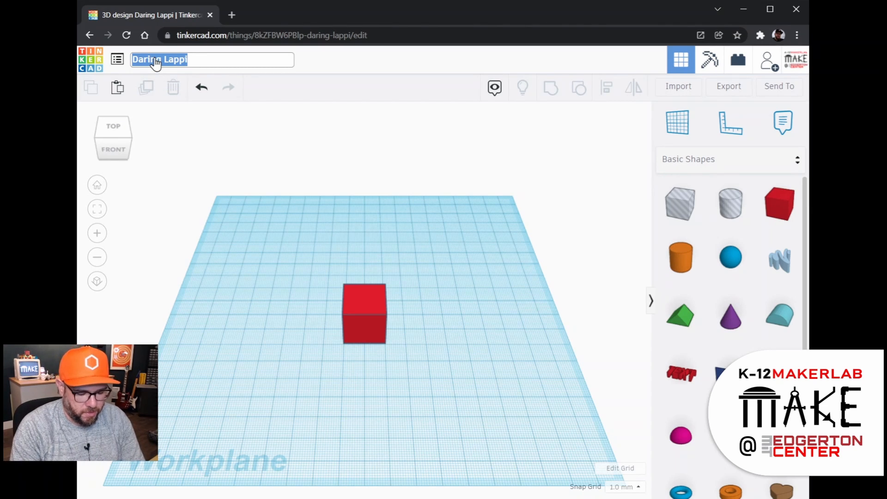
pyautogui.write('Justin Demo')
pyautogui.press('Return')
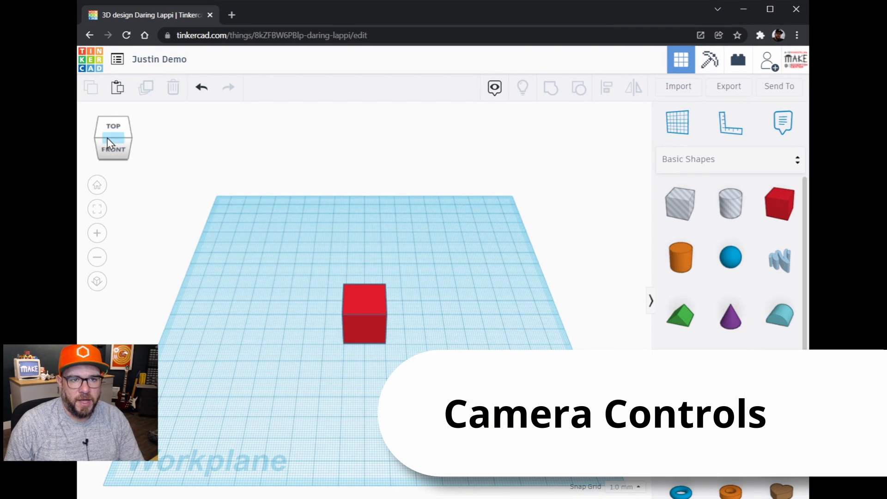
# Step: Examine the red box while orbiting and panning, from top and front, fitted to view and in orthographic projection, ending at the home view
pyautogui.moveTo(107, 146)
pyautogui.mouseDown()
pyautogui.moveTo(115, 155)
pyautogui.moveTo(132, 145)
pyautogui.moveTo(99, 145)
pyautogui.moveTo(105, 153)
pyautogui.moveTo(102, 144)
pyautogui.mouseUp()
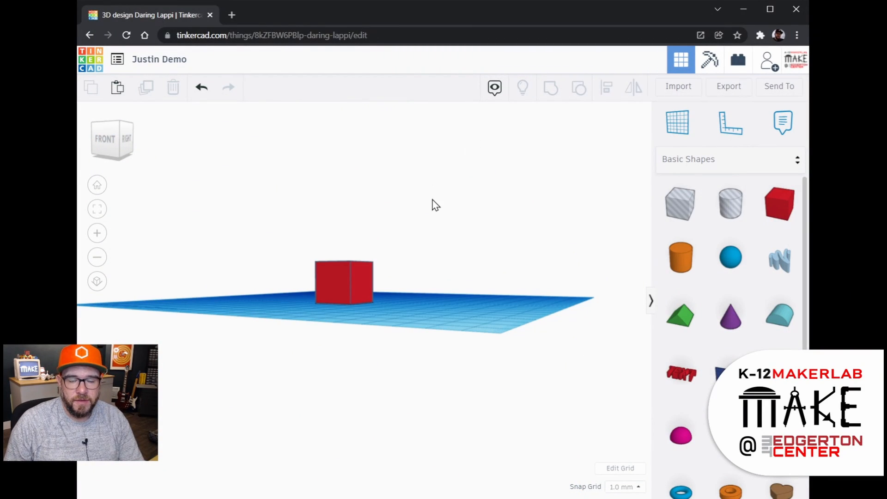
pyautogui.moveTo(434, 205); pyautogui.dragTo(505, 254, button='right')
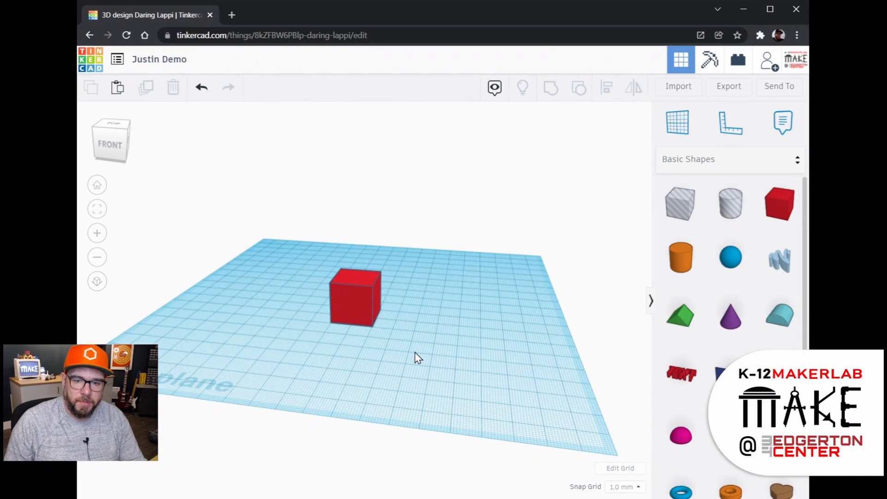
pyautogui.moveTo(419, 358)
pyautogui.mouseDown(button='middle')
pyautogui.moveTo(584, 422)
pyautogui.moveTo(297, 406)
pyautogui.moveTo(479, 395)
pyautogui.moveTo(411, 207)
pyautogui.moveTo(402, 354)
pyautogui.mouseUp(button='middle')
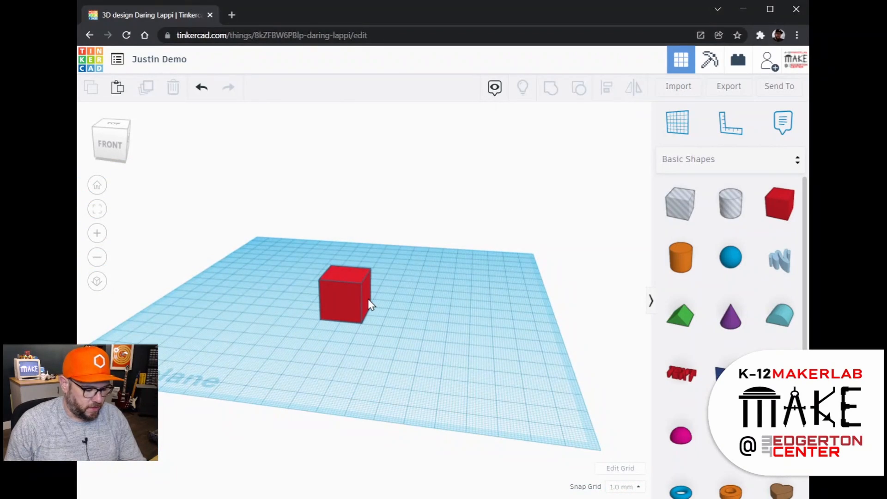
pyautogui.click(112, 123)
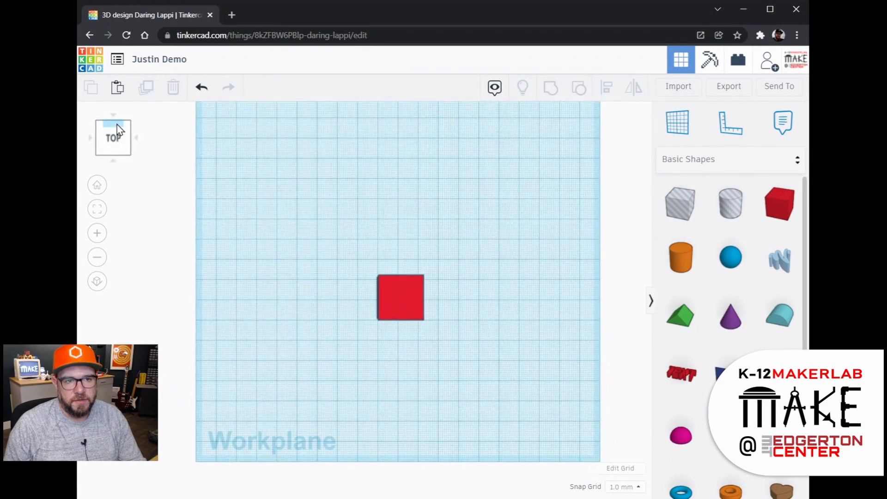
pyautogui.click(113, 157)
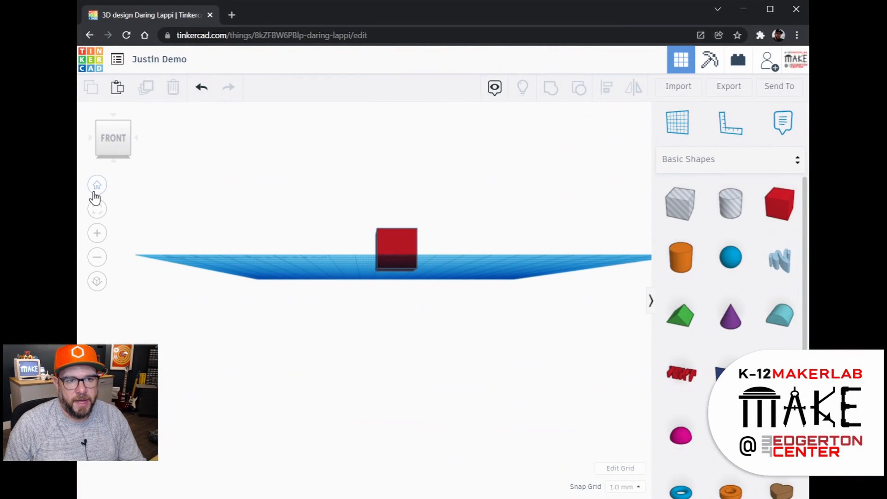
pyautogui.click(96, 187)
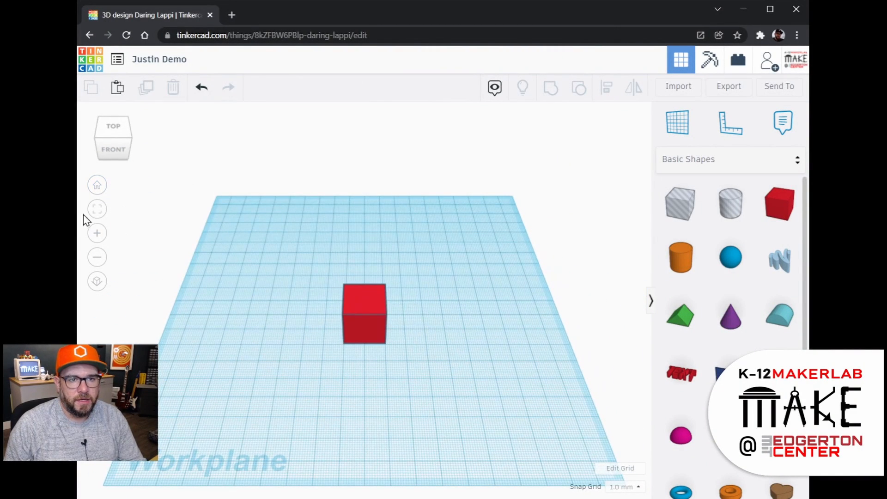
pyautogui.click(96, 210)
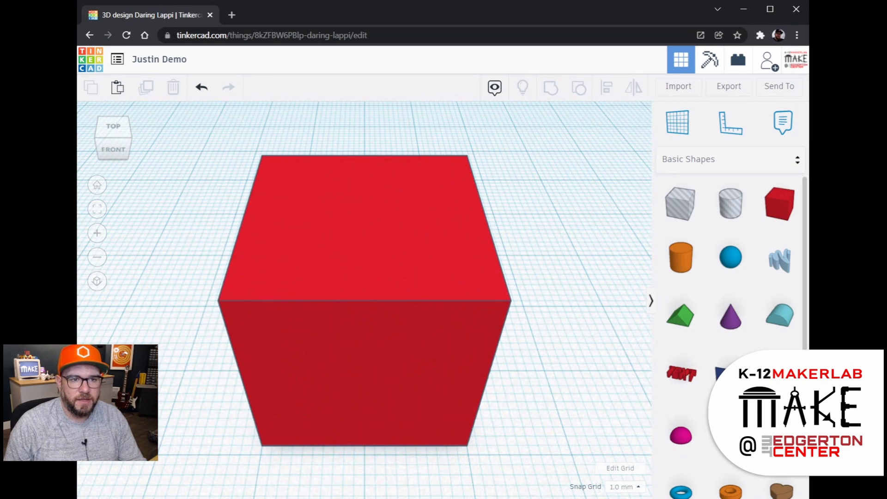
pyautogui.click(96, 284)
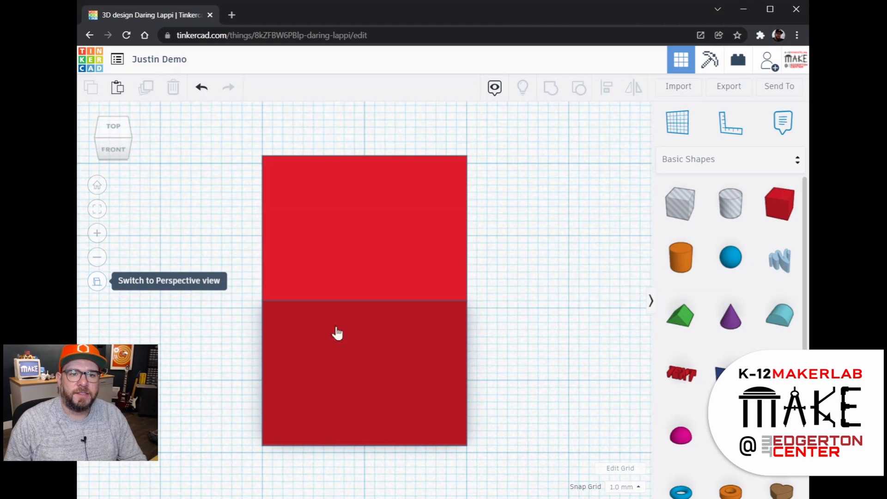
pyautogui.click(113, 150)
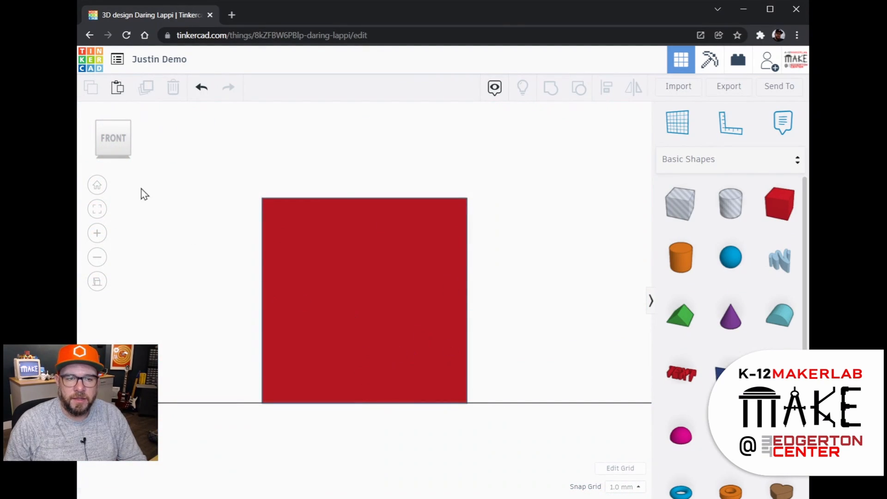
pyautogui.click(95, 186)
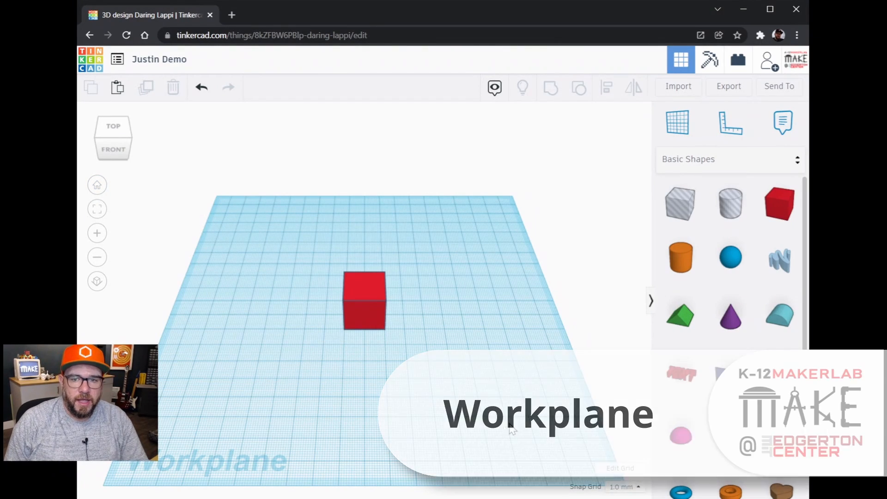
# Step: Place a cone on the workplane in front and to the right of the red box, and inspect it up close
pyautogui.moveTo(735, 321); pyautogui.dragTo(457, 418)
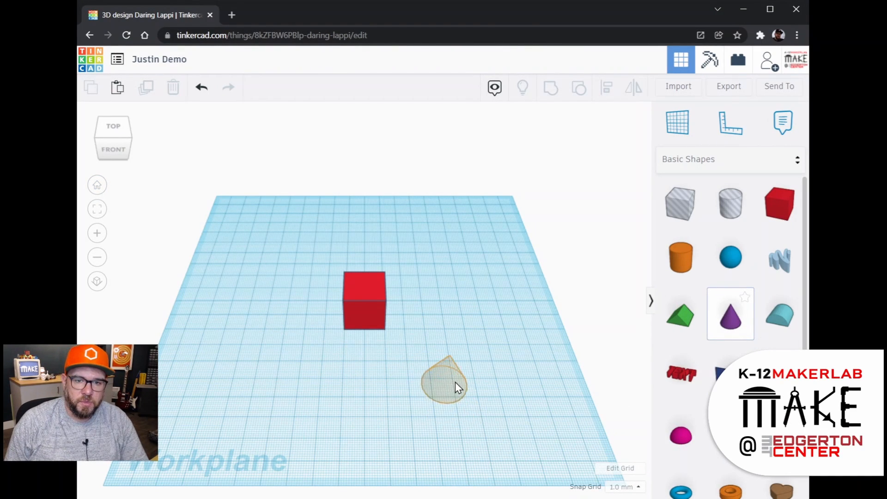
pyautogui.moveTo(456, 381); pyautogui.dragTo(432, 386)
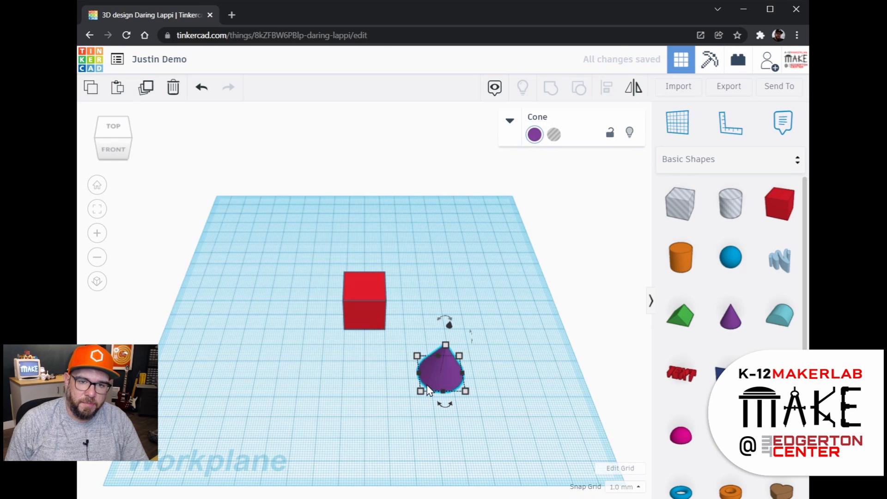
pyautogui.click(97, 209)
pyautogui.click(445, 414)
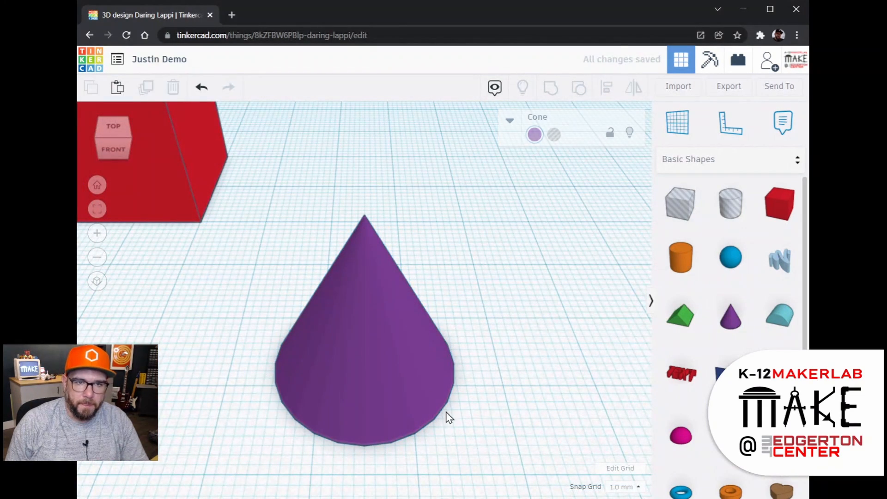
pyautogui.click(105, 209)
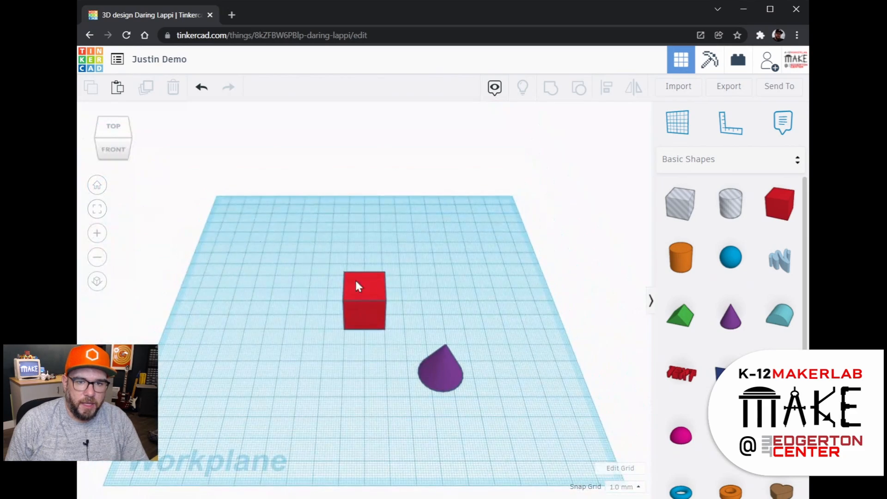
# Step: Move the red box to the right along the workplane and set its travel distance to exactly 10 mm
pyautogui.click(365, 313)
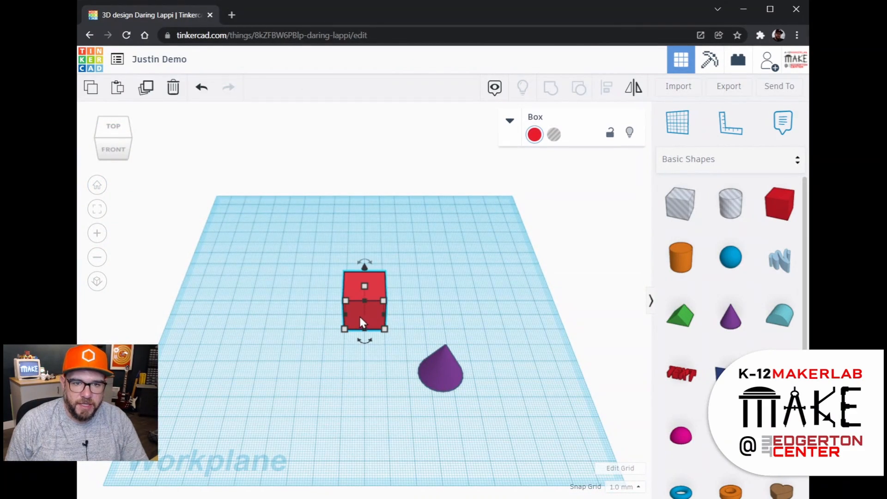
pyautogui.scroll(2, 360, 323)
pyautogui.scroll(3, 360, 331)
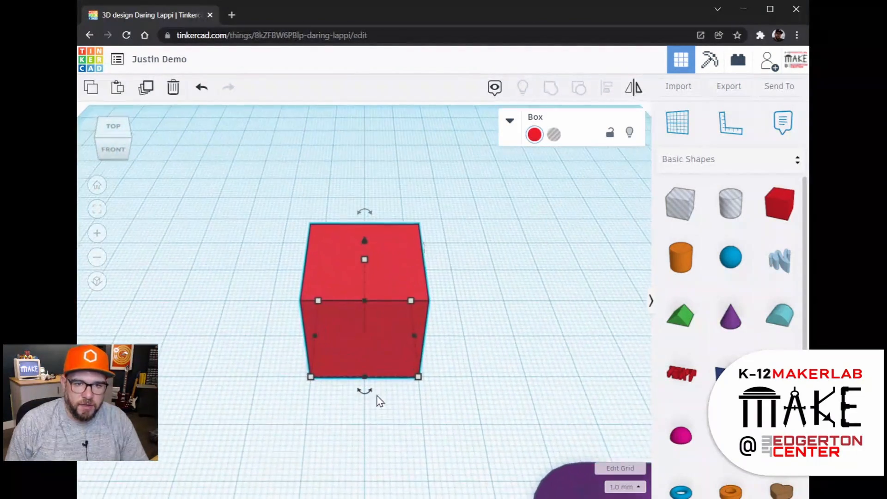
pyautogui.moveTo(351, 335); pyautogui.dragTo(400, 337)
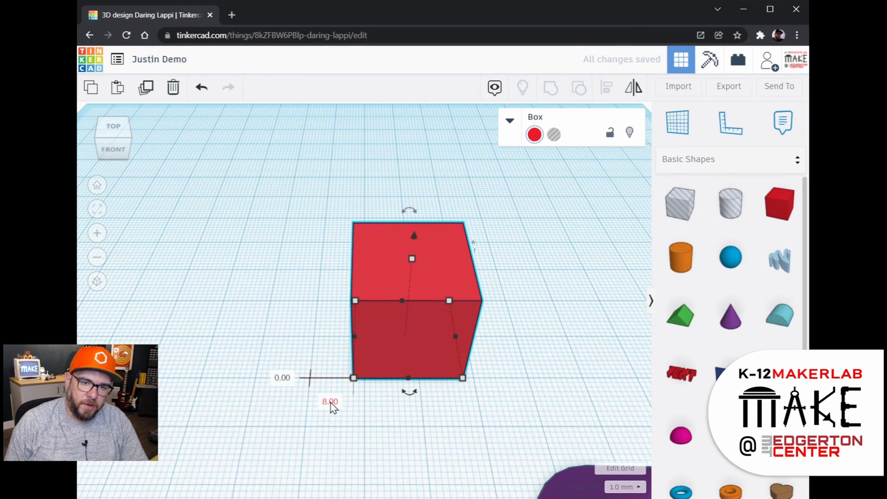
pyautogui.click(331, 403)
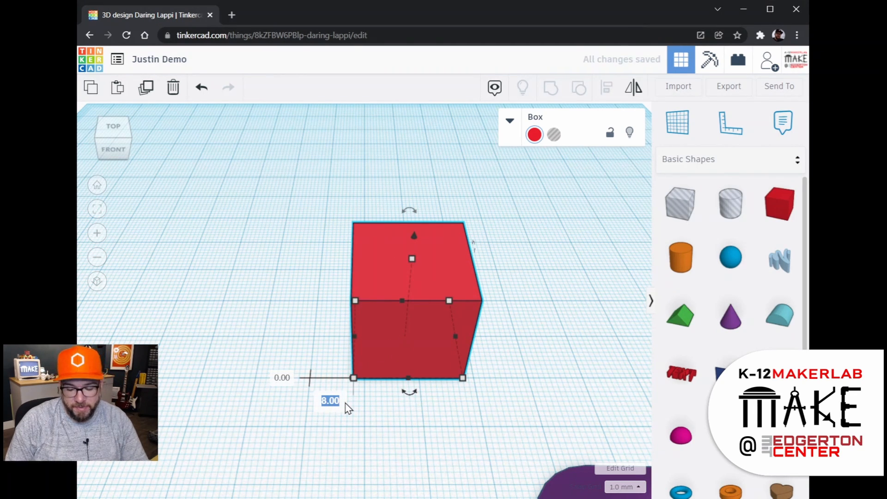
pyautogui.write('10')
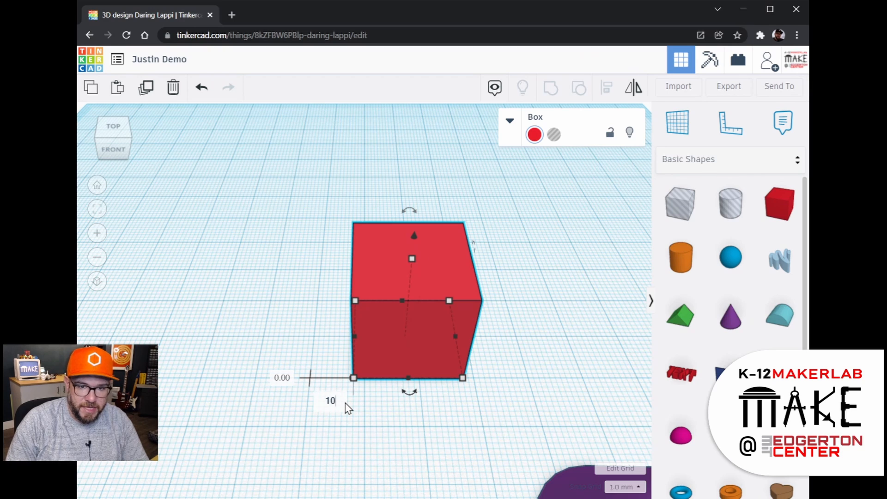
pyautogui.press('Return')
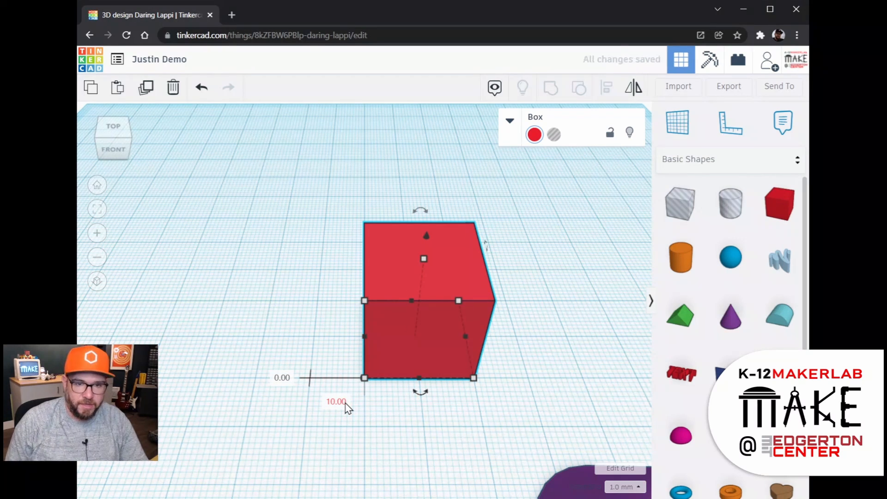
# Step: Set the red box's front-to-back travel distance to -10 mm
pyautogui.click(282, 378)
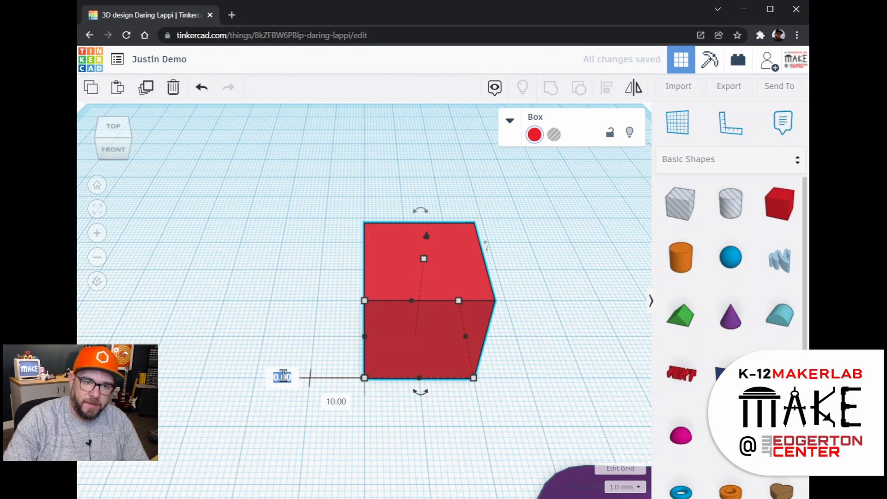
pyautogui.press('BackSpace')
pyautogui.write('-10')
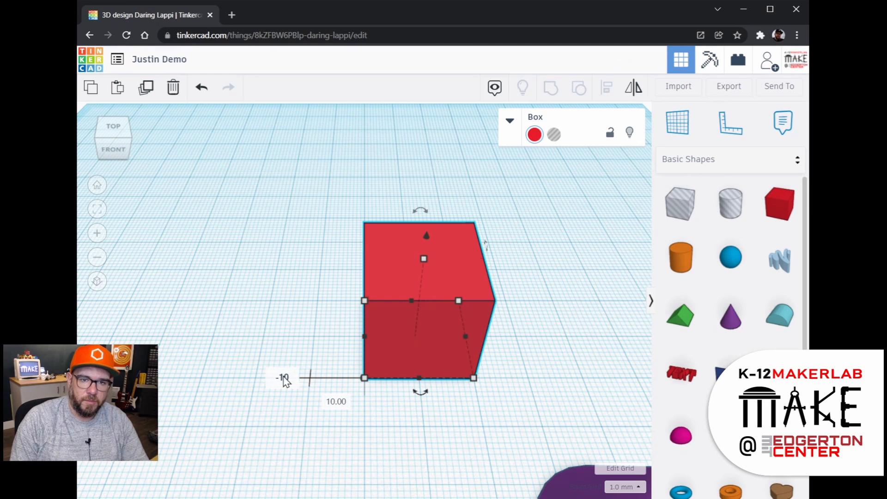
pyautogui.press('Return')
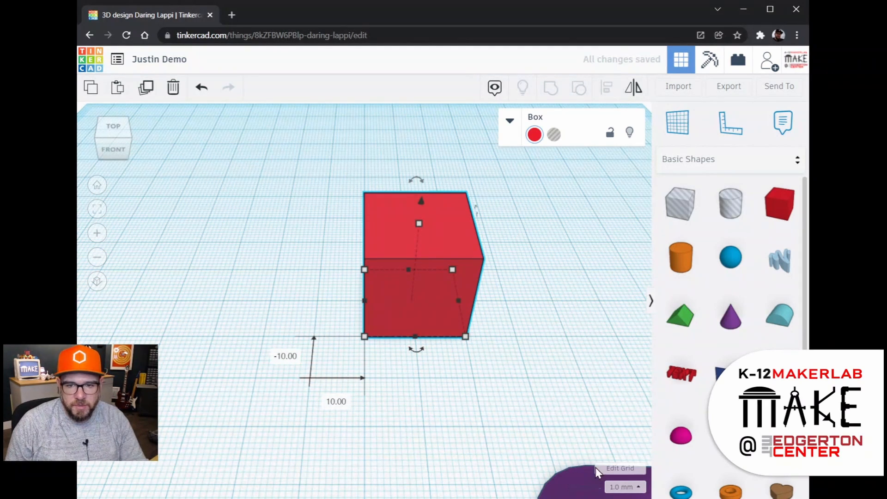
# Step: Review the workplane's grid properties, including units, preset, width and length, without changing them
pyautogui.scroll(-5, 612, 405)
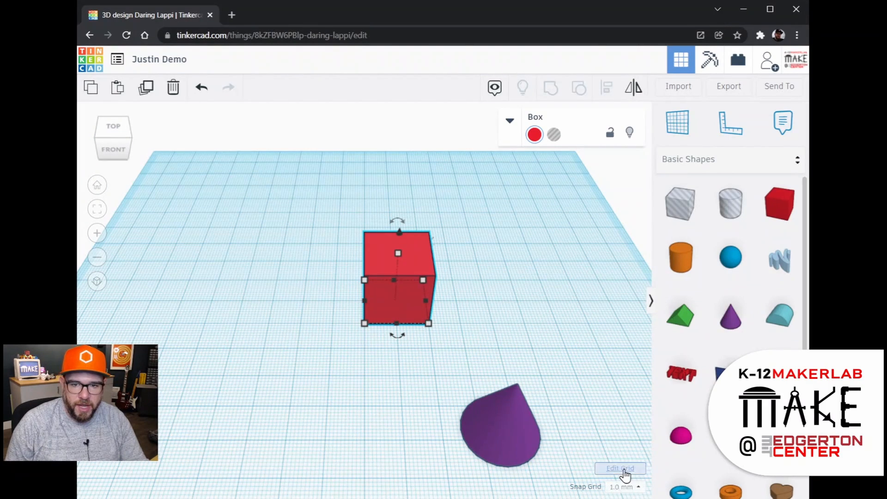
pyautogui.click(620, 468)
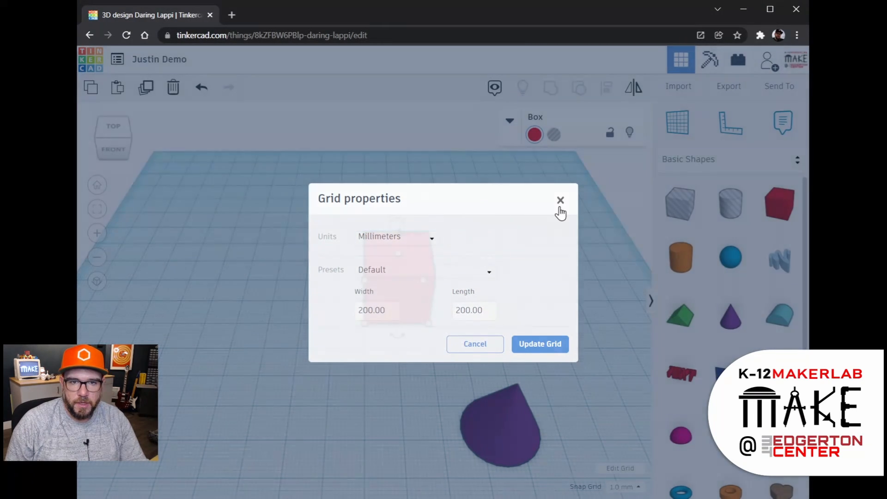
pyautogui.click(560, 200)
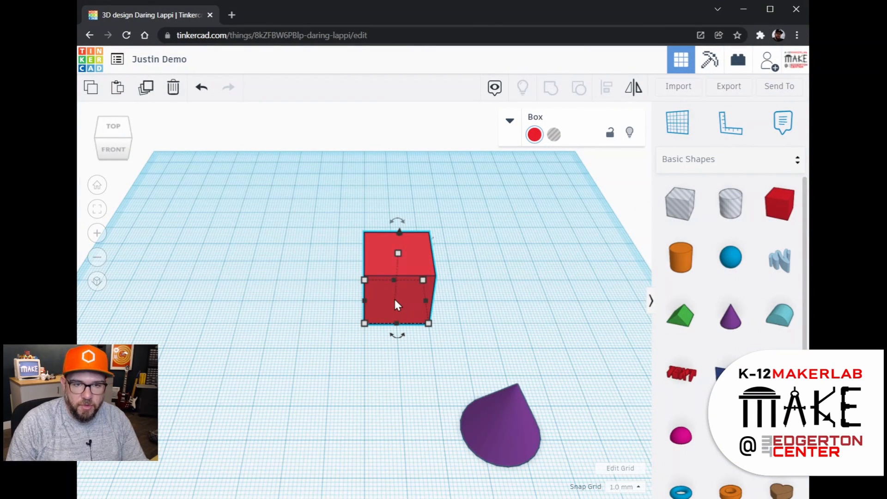
# Step: Move the red box left on the workplane both before and after setting the snap grid to 0.5 mm
pyautogui.moveTo(397, 305); pyautogui.dragTo(380, 301)
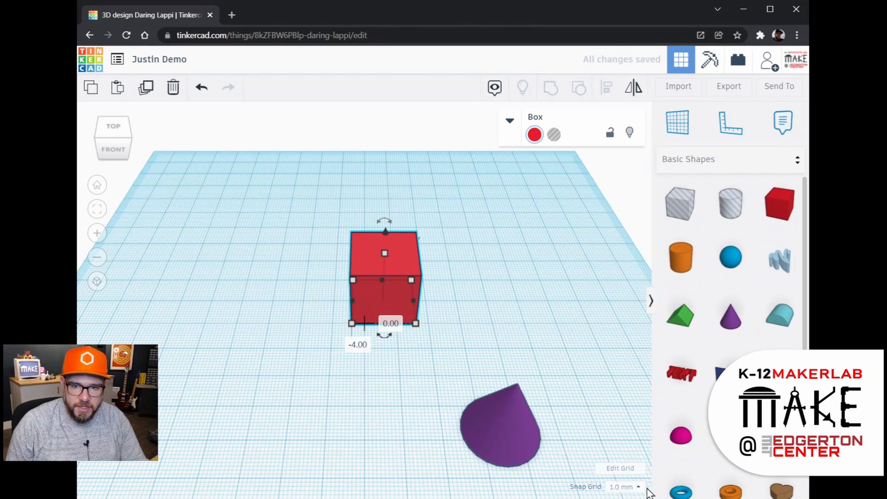
pyautogui.click(625, 486)
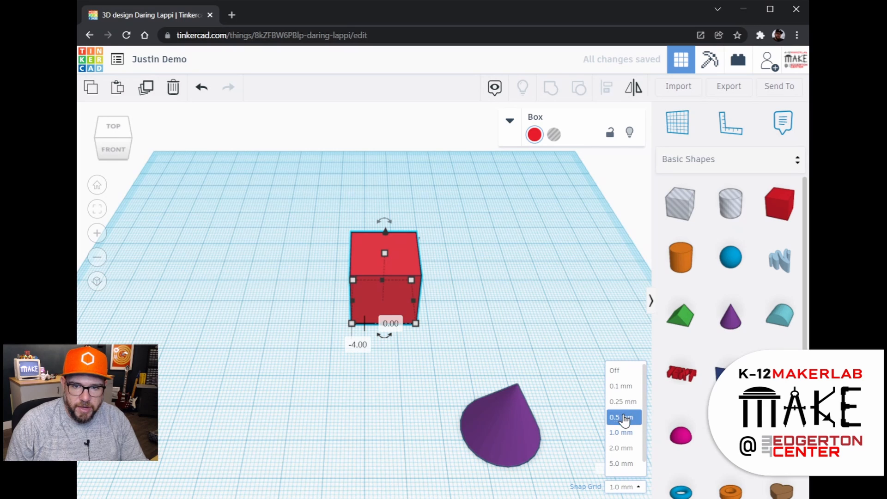
pyautogui.click(621, 417)
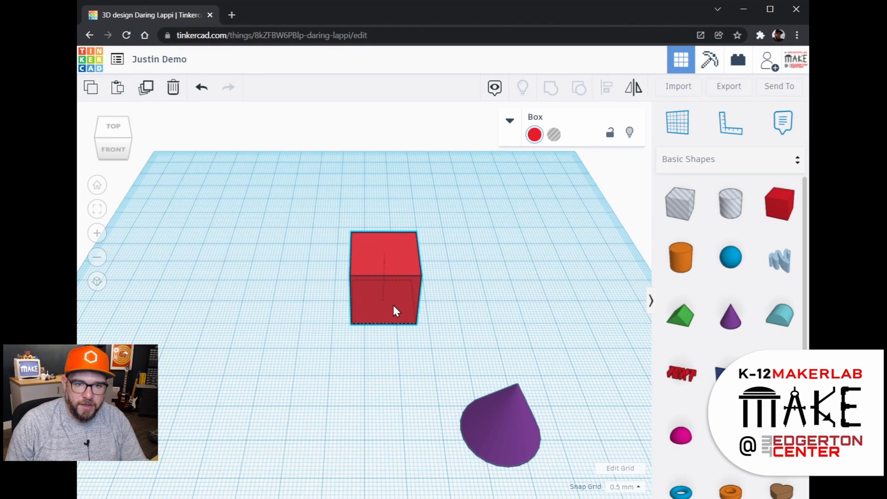
pyautogui.moveTo(394, 306); pyautogui.dragTo(377, 302)
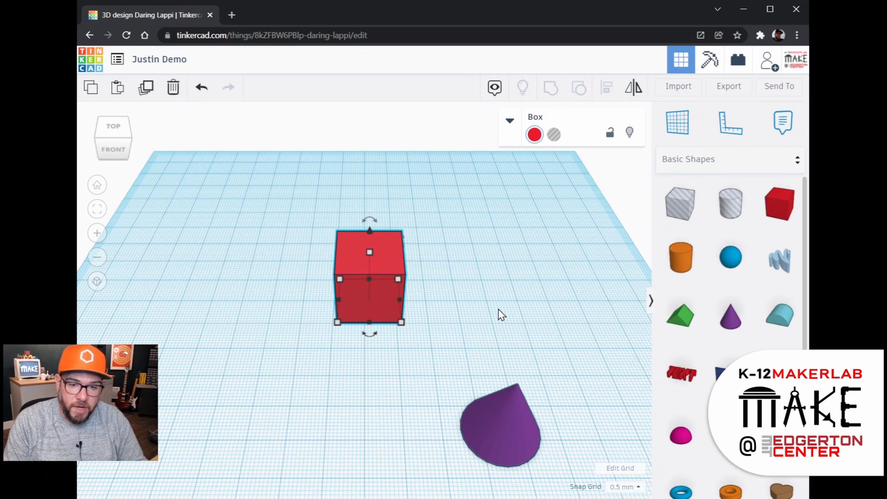
# Step: Nudge the red box three snap increments to the right and seven increments to the left
pyautogui.press('Right')
pyautogui.press('Right')
pyautogui.press('Right')
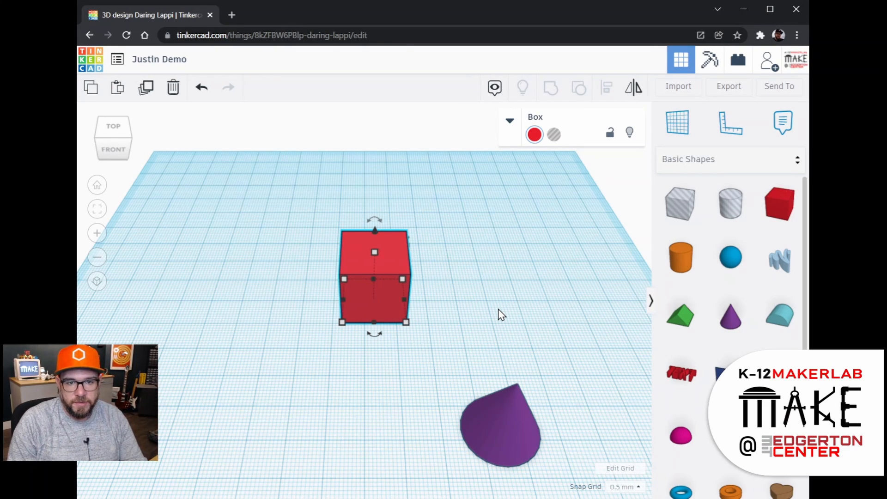
pyautogui.press('Left')
pyautogui.press('Left')
pyautogui.press('Left')
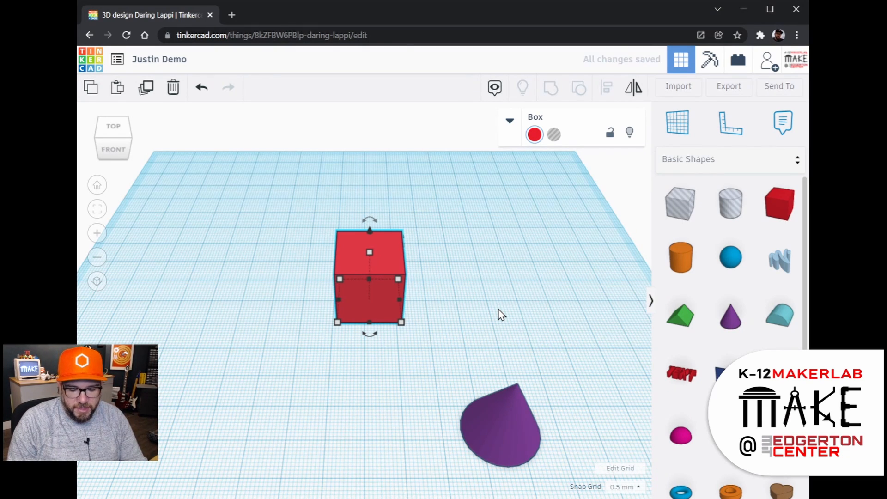
pyautogui.press('Left')
pyautogui.press('Left')
pyautogui.press('Left')
pyautogui.press('Left')
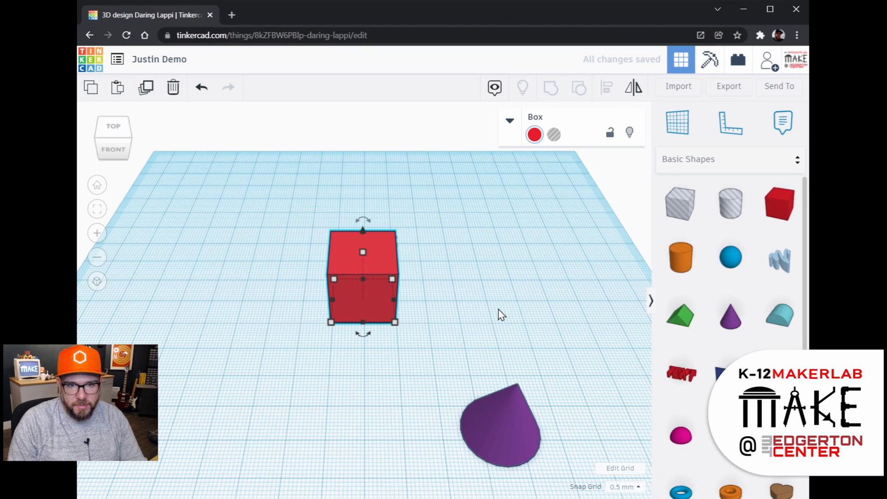
# Step: Nudge the red box two snap increments to the right, and lift it above the workplane by an exact entered distance
pyautogui.press('Right')
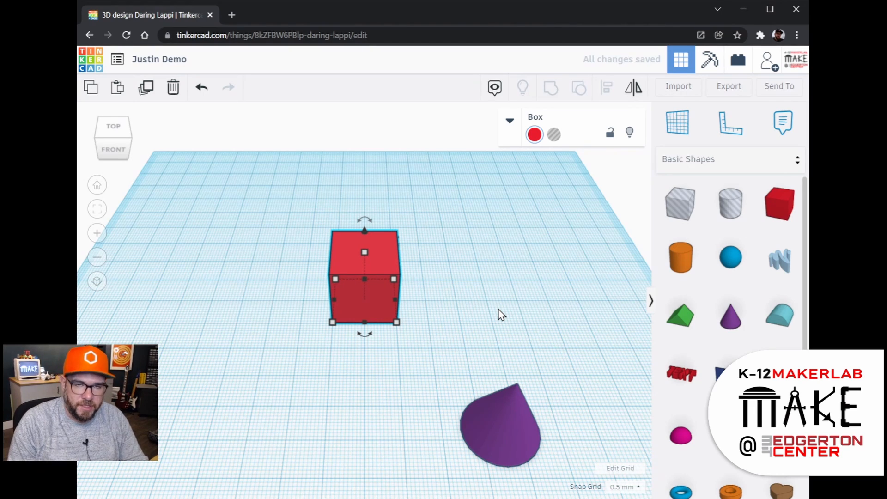
pyautogui.press('Right')
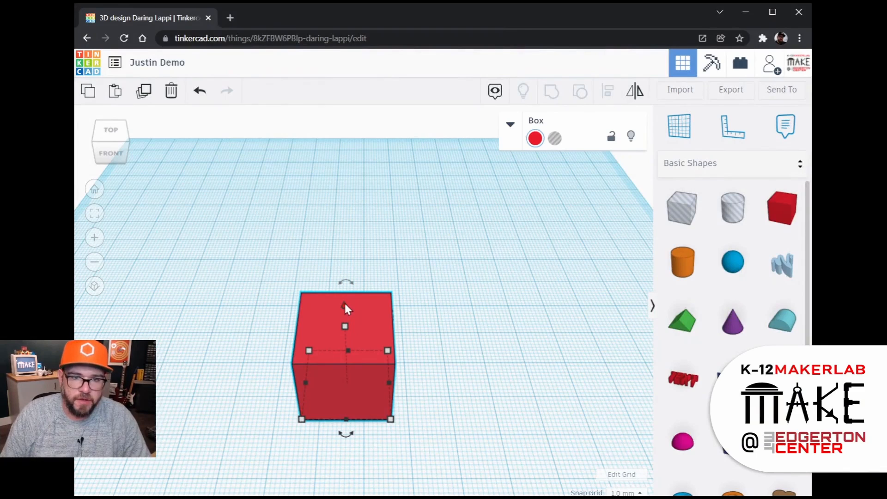
pyautogui.moveTo(343, 305); pyautogui.dragTo(337, 247)
pyautogui.click(449, 398)
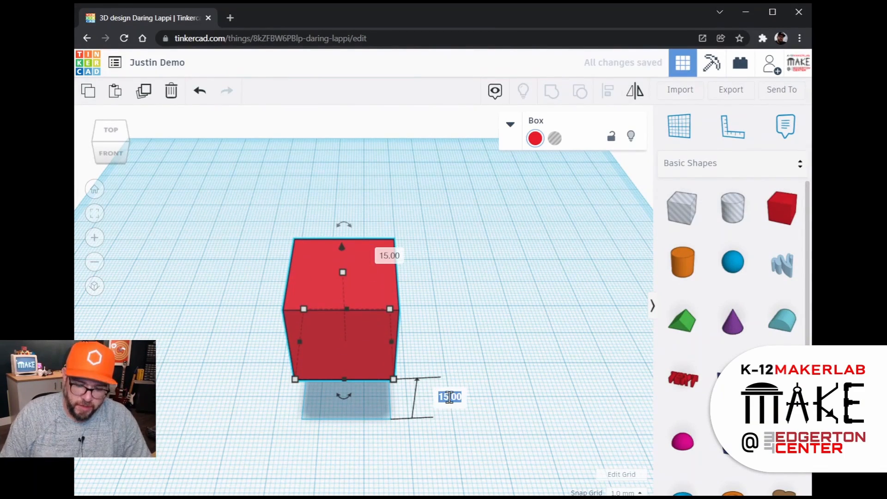
pyautogui.press('Return')
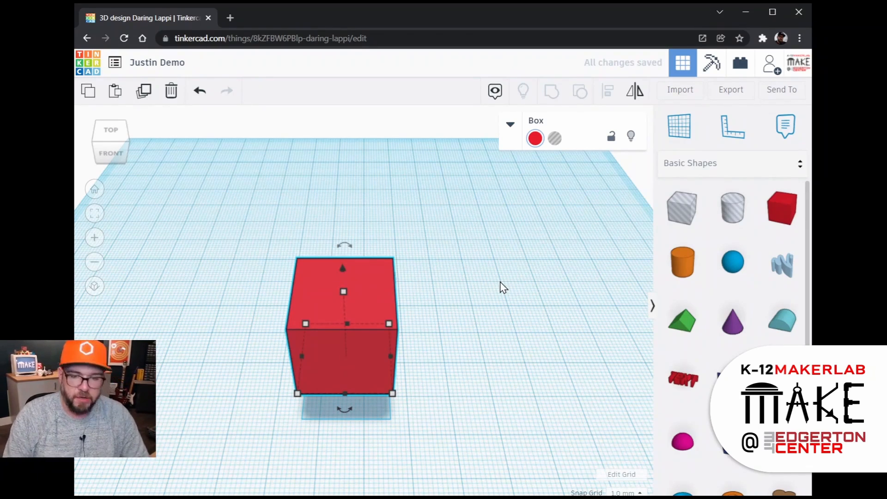
# Step: Nudge the red box up and down along its height, first in single snap increments and then in larger jumps
pyautogui.hotkey('ctrl', 'Up')
pyautogui.hotkey('ctrl', 'Up')
pyautogui.hotkey('ctrl', 'Down')
pyautogui.hotkey('ctrl', 'Down')
pyautogui.hotkey('ctrl', 'Down')
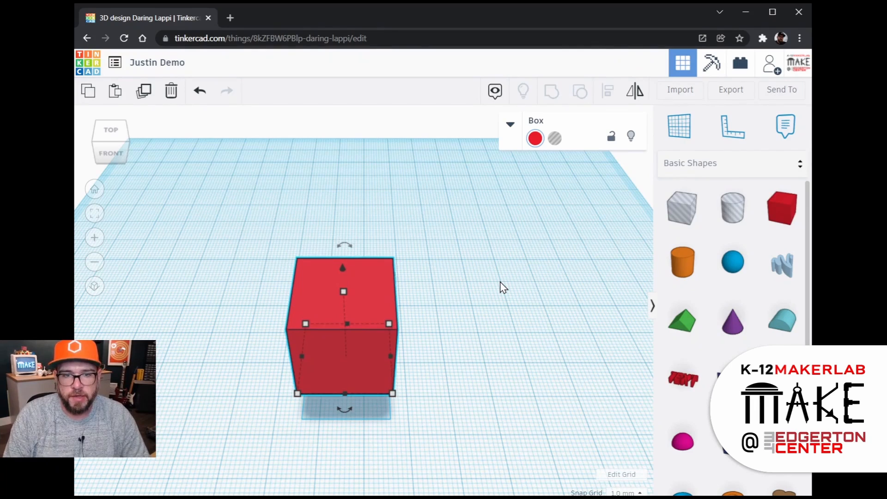
pyautogui.hotkey('ctrl', 'shift', 'Up')
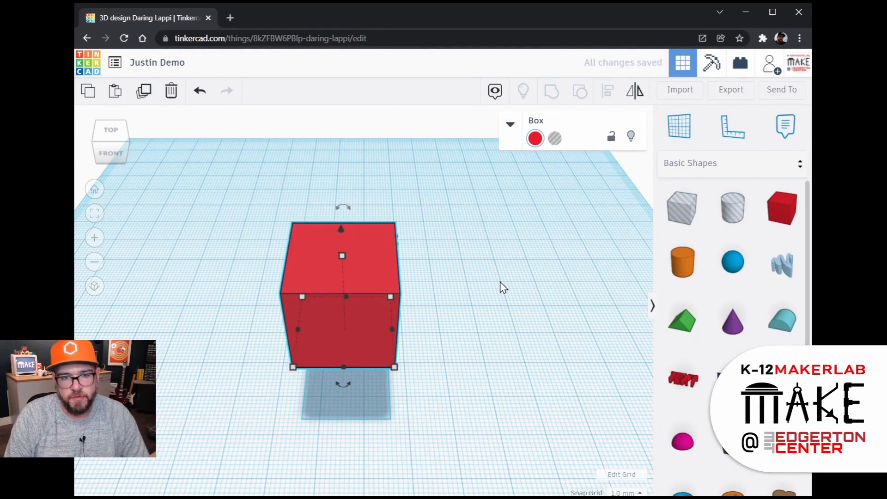
pyautogui.hotkey('ctrl', 'shift', 'Down')
pyautogui.hotkey('ctrl', 'shift', 'Down')
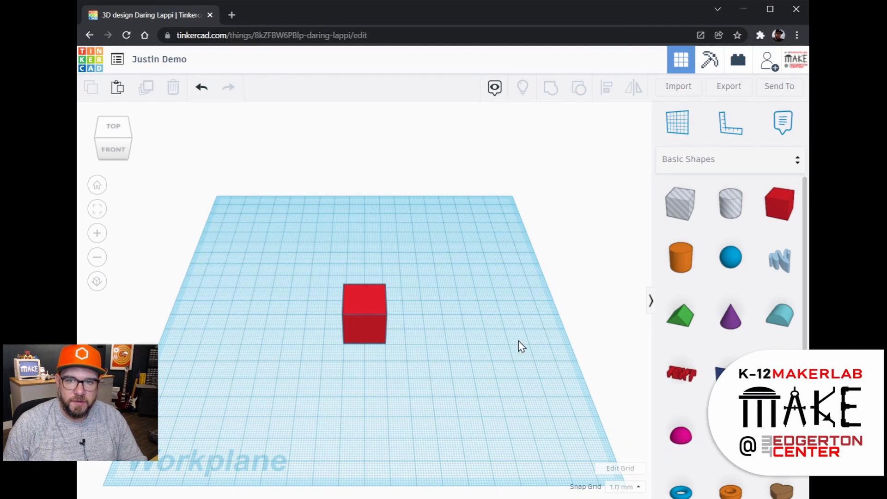
# Step: Set the workplane onto the top face of the red box and place a cone from the basic shapes on it
pyautogui.click(685, 132)
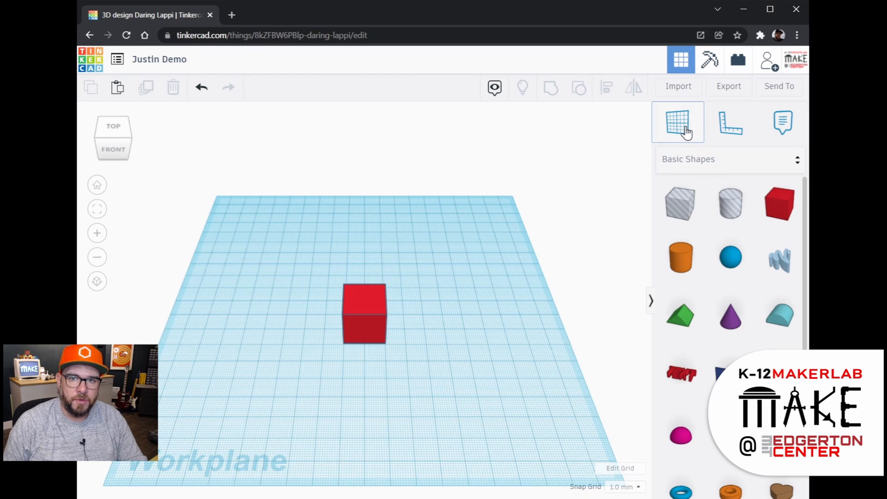
pyautogui.click(366, 301)
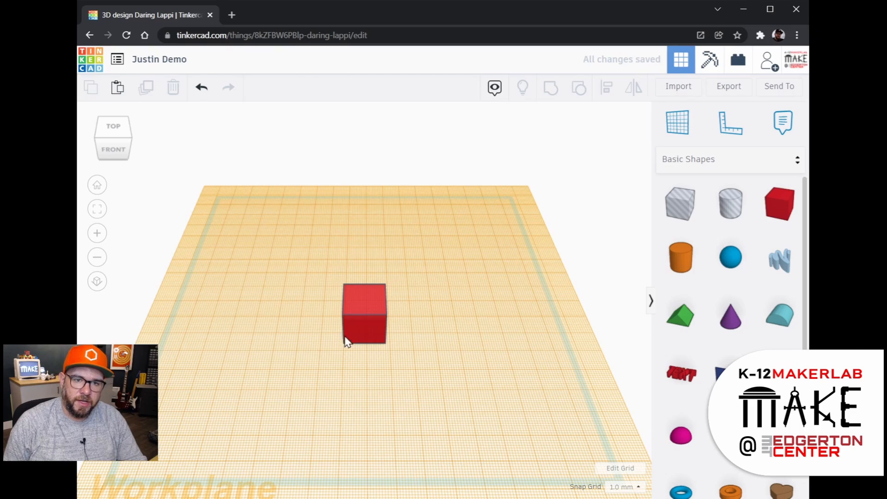
pyautogui.scroll(6, 360, 320)
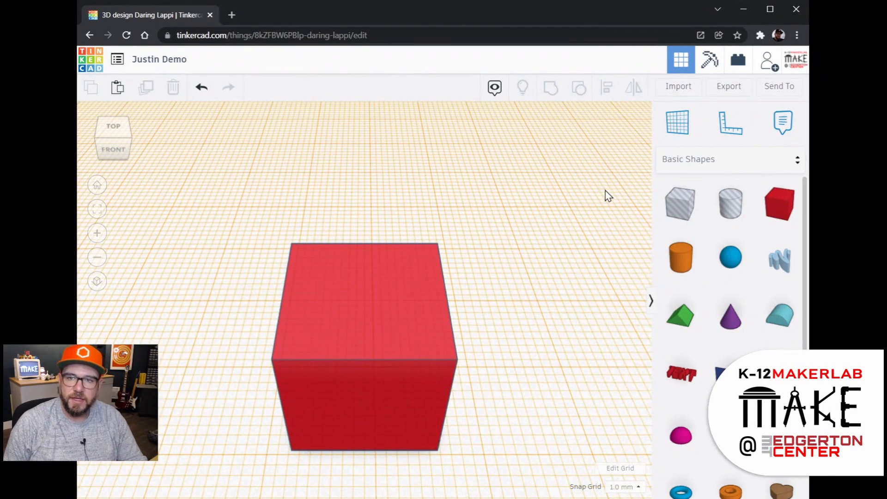
pyautogui.moveTo(744, 332); pyautogui.dragTo(368, 292)
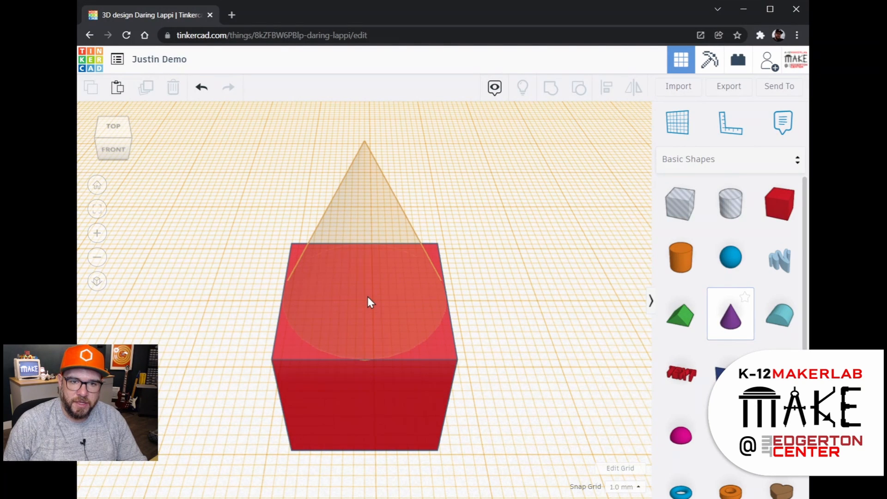
pyautogui.click(367, 296)
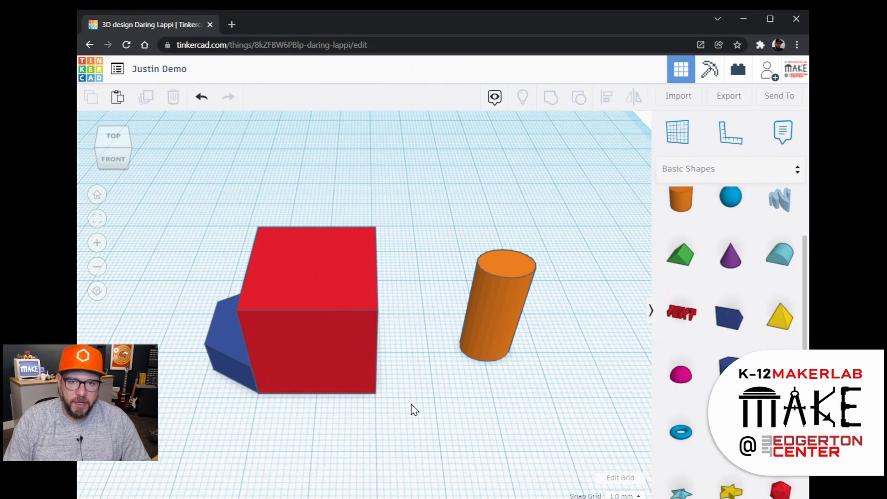
# Step: Raise the orange cylinder 20 mm to match the red box's height and move it over the box's top face
pyautogui.click(352, 386)
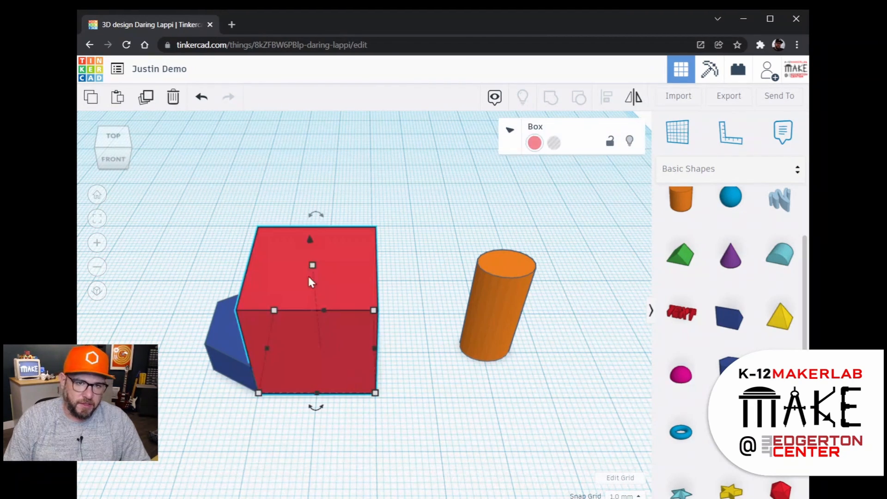
pyautogui.moveTo(313, 266)
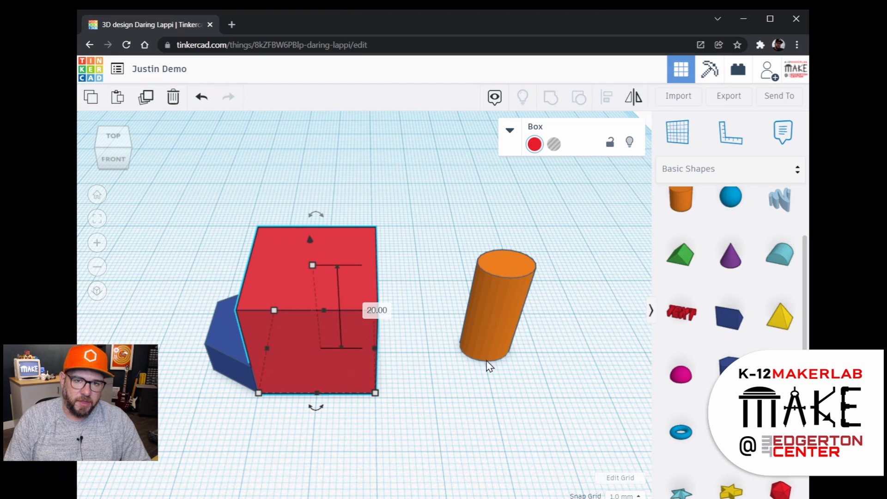
pyautogui.click(497, 336)
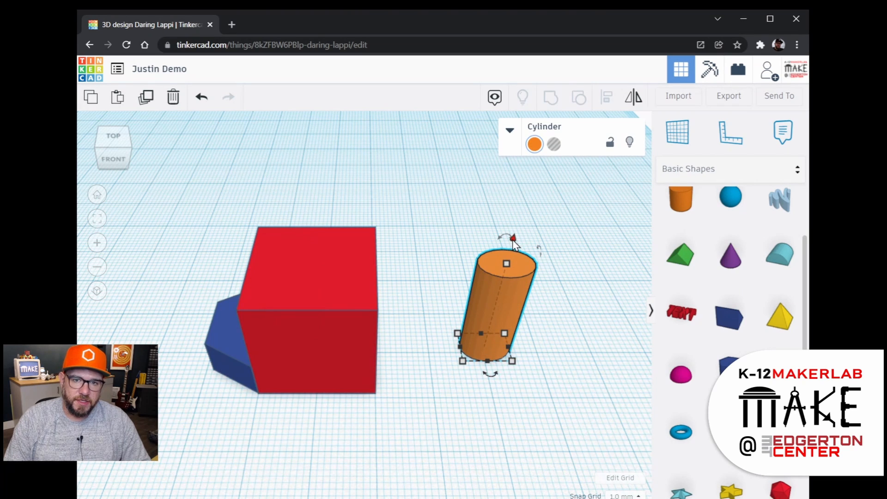
pyautogui.moveTo(512, 238); pyautogui.dragTo(542, 110)
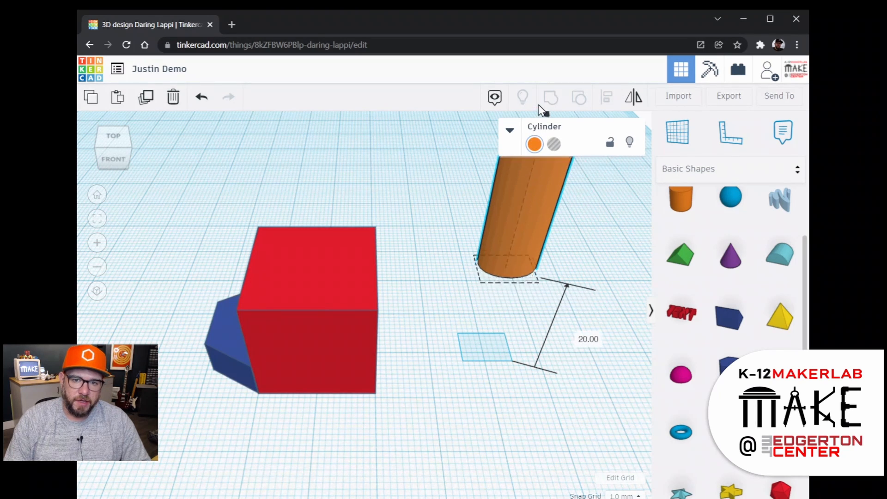
pyautogui.moveTo(521, 221); pyautogui.dragTo(291, 224)
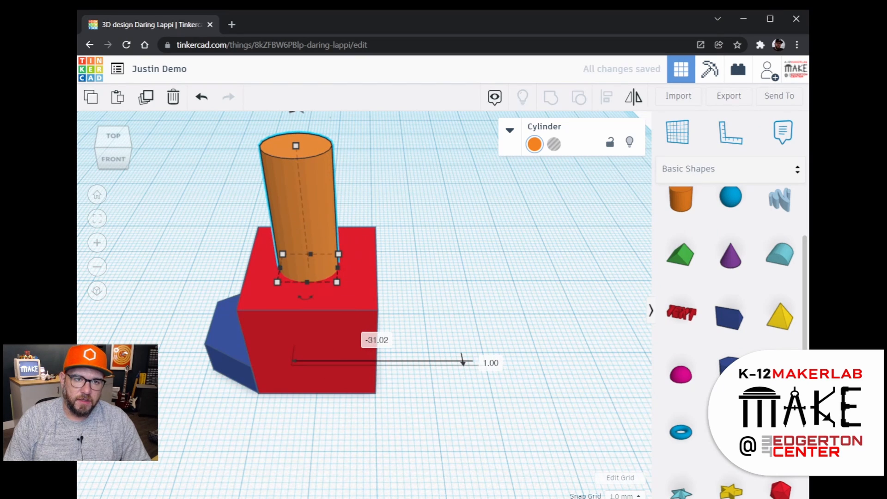
# Step: In an orthographic top view, move the orange cylinder roughly to the centre of the red box
pyautogui.click(113, 139)
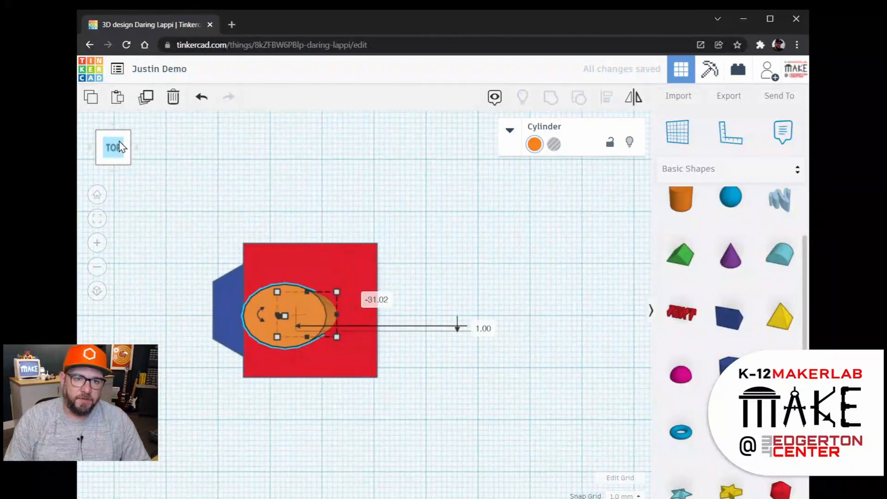
pyautogui.click(97, 291)
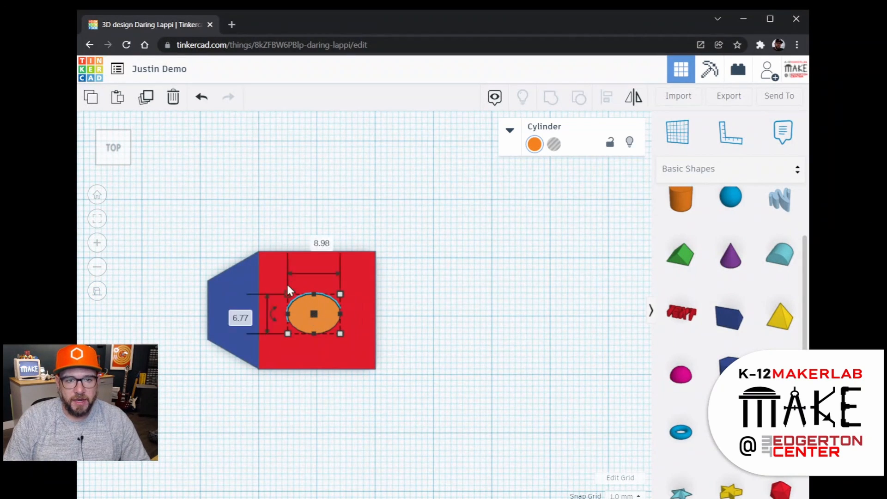
pyautogui.scroll(4, 308, 331)
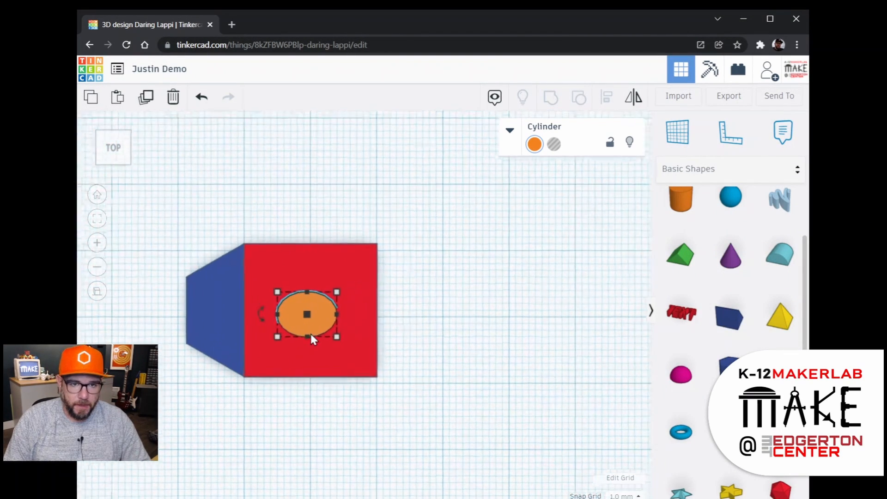
pyautogui.moveTo(266, 388); pyautogui.dragTo(381, 398, button='middle')
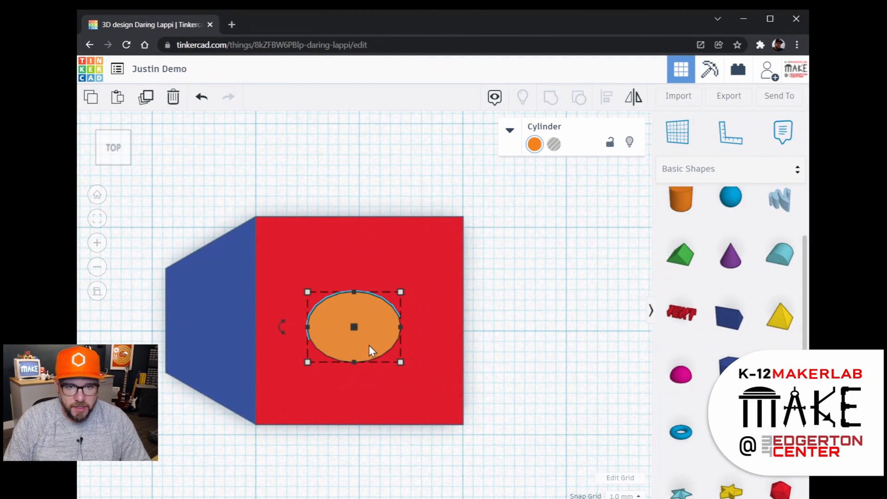
pyautogui.moveTo(369, 345)
pyautogui.mouseDown()
pyautogui.moveTo(376, 328)
pyautogui.moveTo(365, 331)
pyautogui.moveTo(381, 331)
pyautogui.moveTo(385, 346)
pyautogui.moveTo(385, 328)
pyautogui.moveTo(369, 331)
pyautogui.moveTo(371, 319)
pyautogui.moveTo(372, 331)
pyautogui.mouseUp()
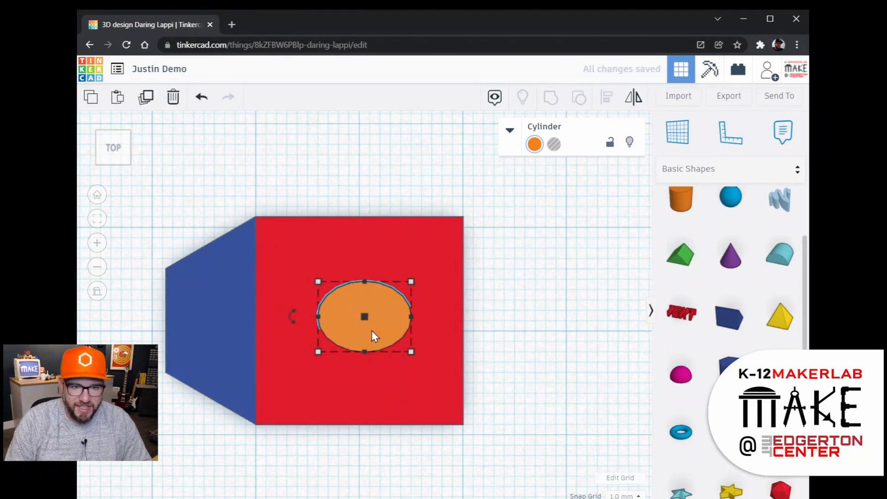
pyautogui.press('Up')
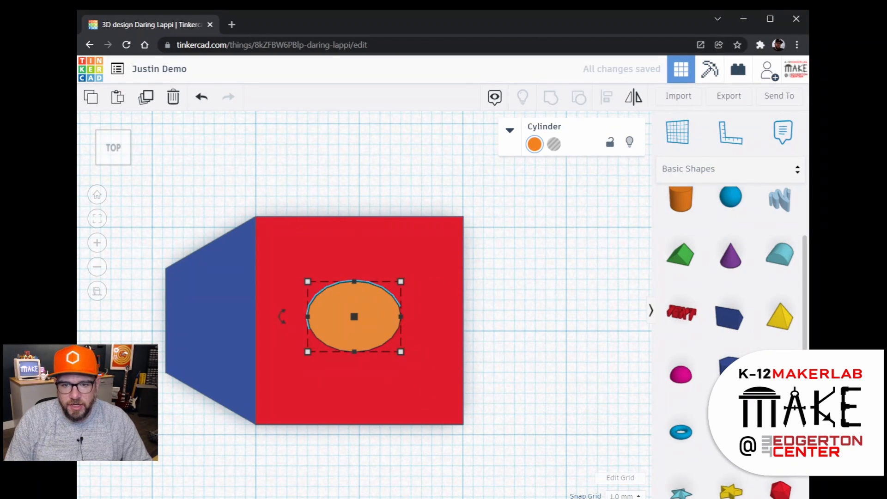
# Step: Set the snap grid to 0.1 mm and shift the cylinder about 0.5 mm right and 0.7 mm forward to centre it on the box
pyautogui.click(624, 496)
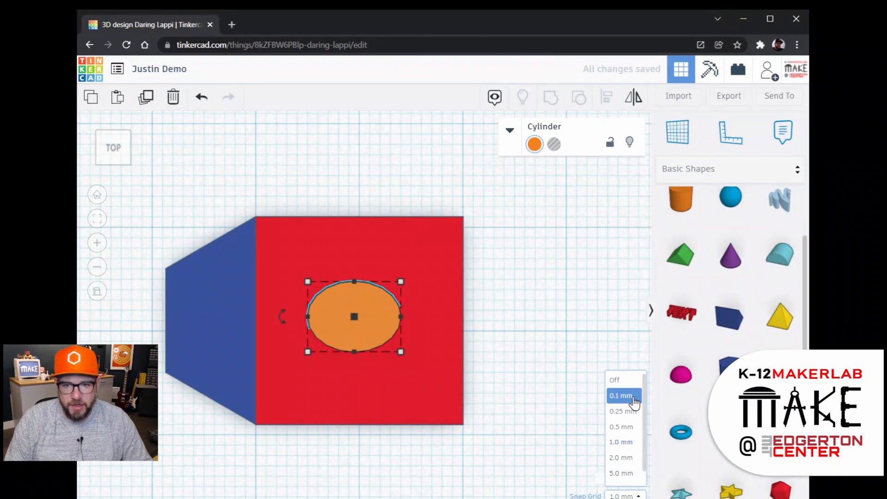
pyautogui.click(635, 401)
pyautogui.click(384, 330)
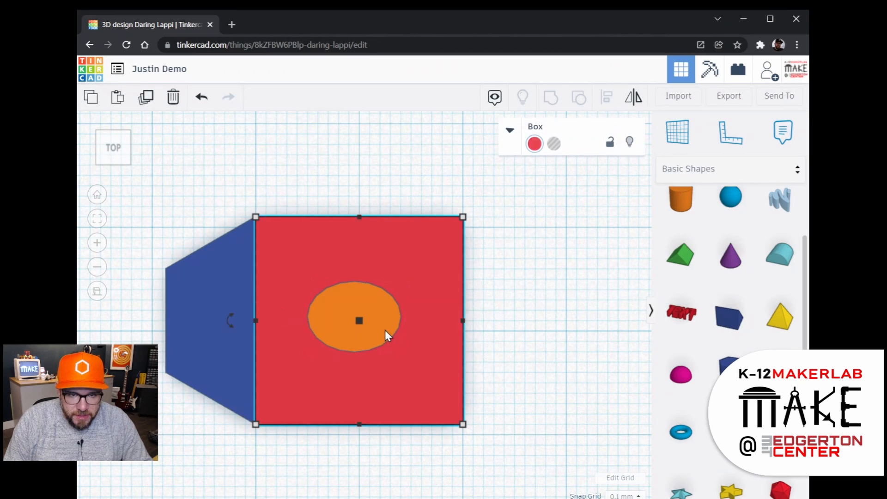
pyautogui.moveTo(385, 330); pyautogui.dragTo(386, 333)
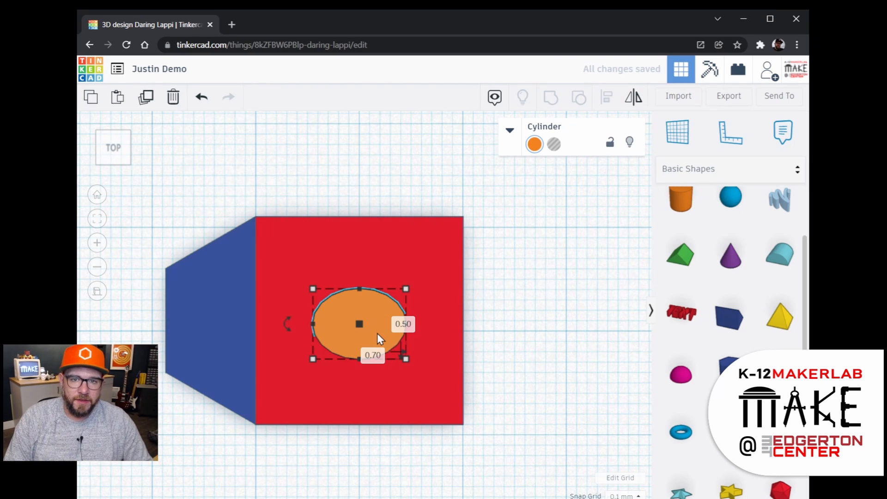
pyautogui.click(528, 405)
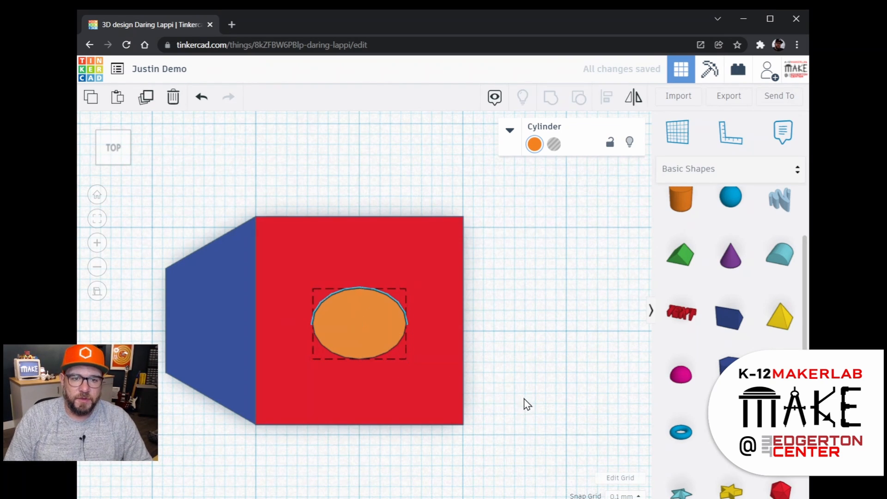
pyautogui.moveTo(528, 404); pyautogui.dragTo(485, 347, button='right')
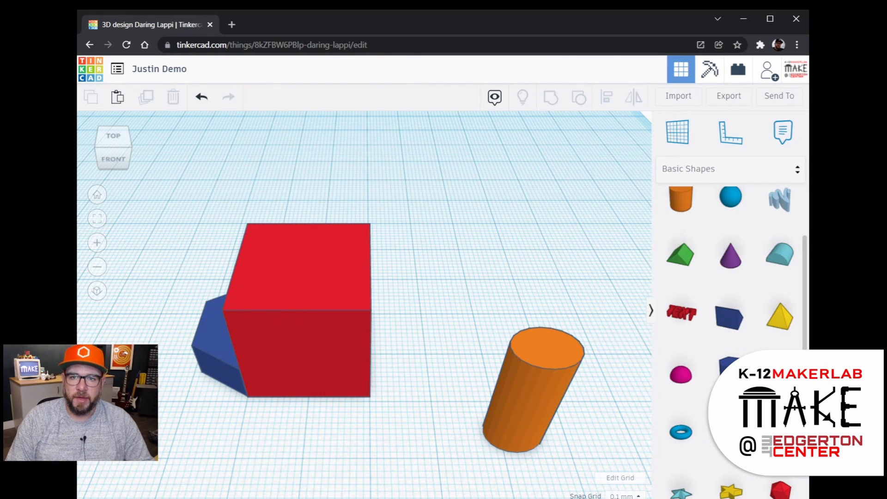
# Step: Set the workplane onto the red box's top face and drop the orange cylinder onto that workplane's level
pyautogui.click(677, 133)
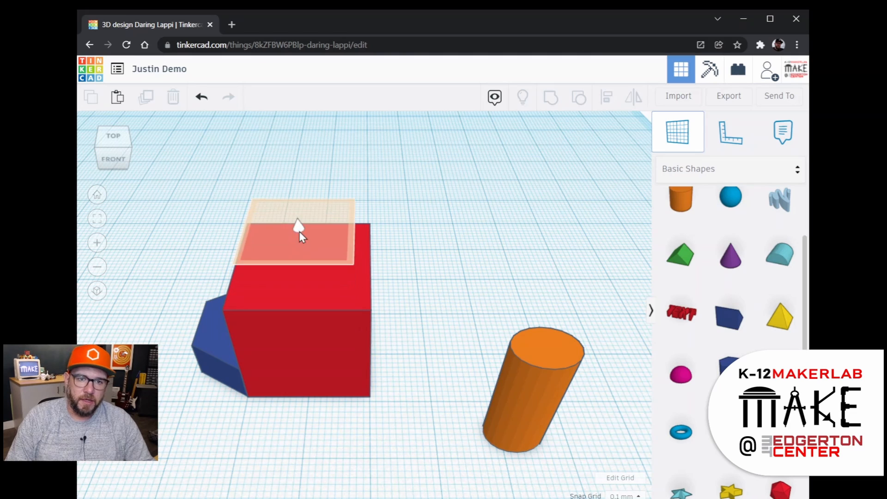
pyautogui.click(312, 270)
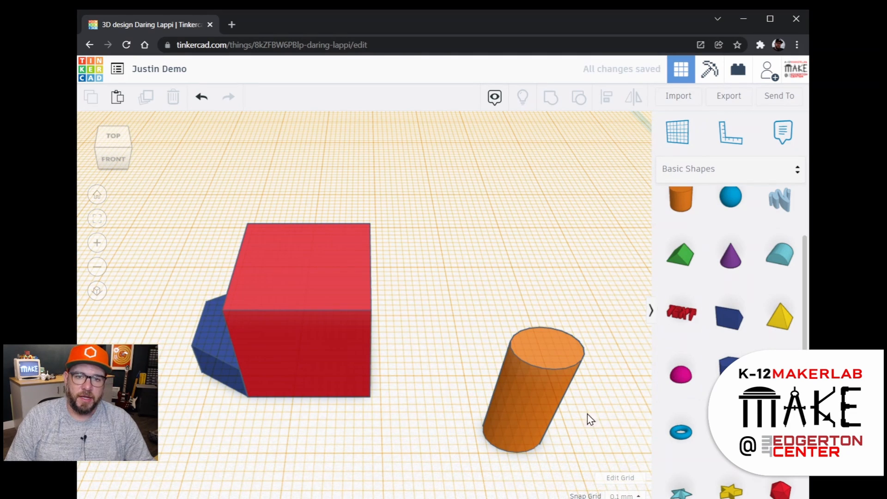
pyautogui.click(551, 380)
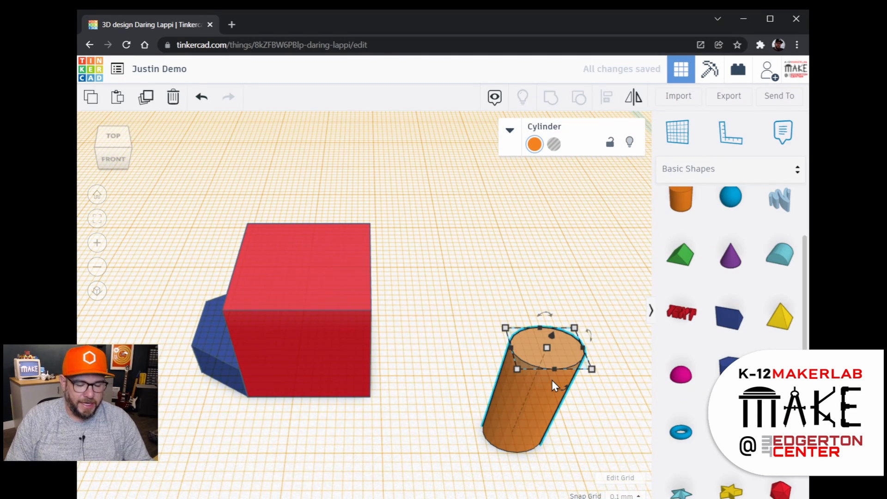
pyautogui.press('d')
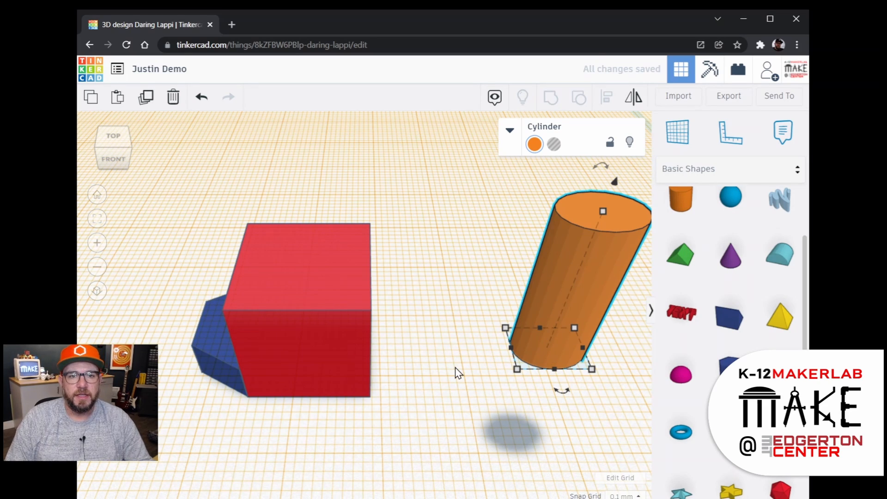
pyautogui.click(515, 247)
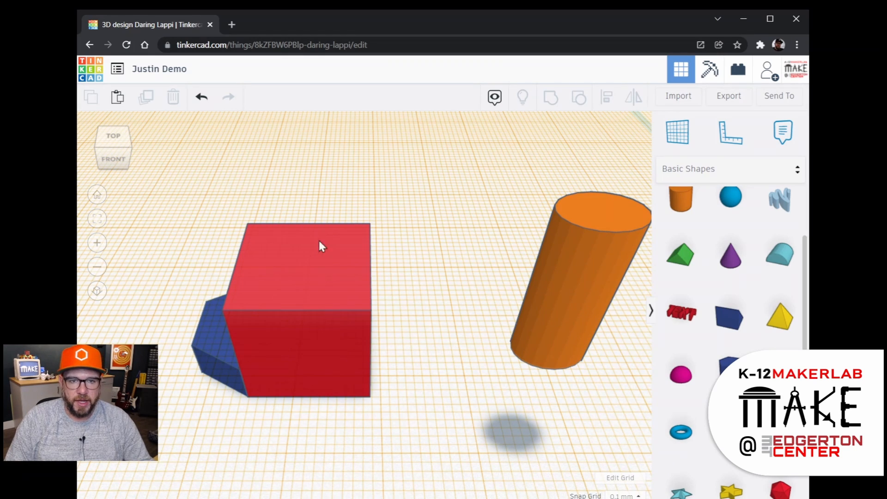
# Step: Align the orange cylinder with the red box, centring it on the box in both the left-right and front-back directions
pyautogui.click(608, 282)
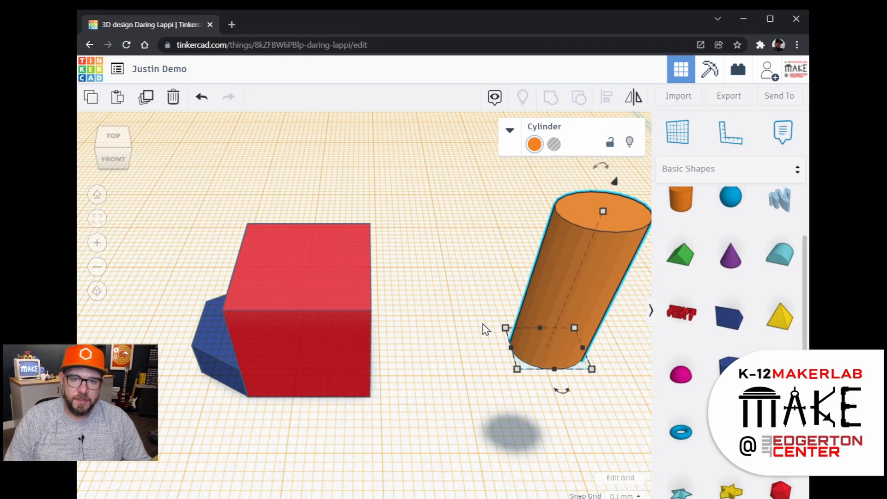
pyautogui.keyDown('shift'); pyautogui.click(313, 288); pyautogui.keyUp('shift')
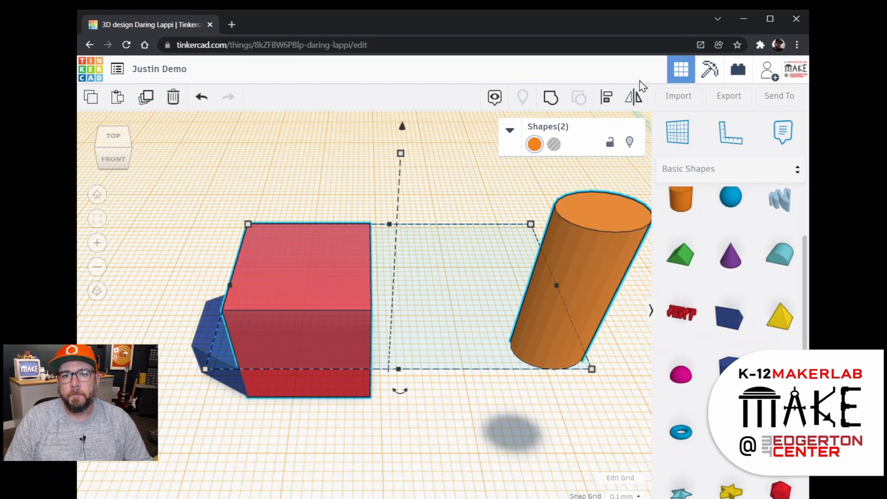
pyautogui.click(607, 100)
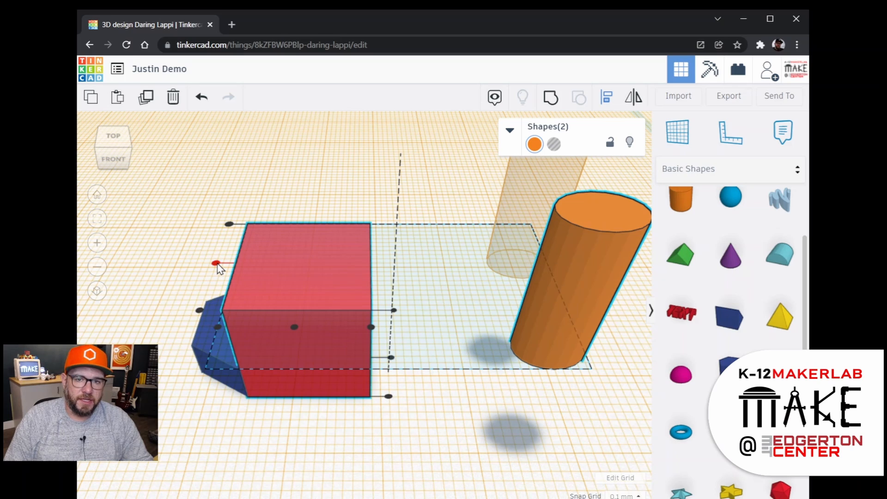
pyautogui.click(294, 327)
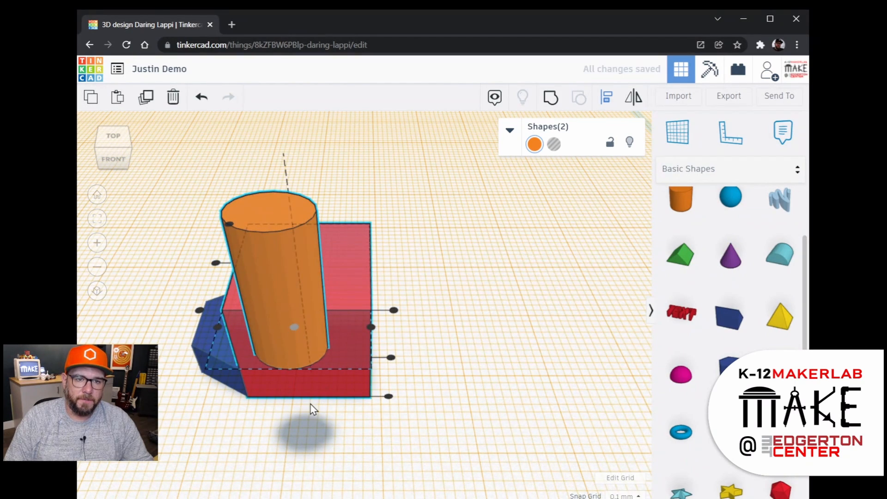
pyautogui.click(216, 264)
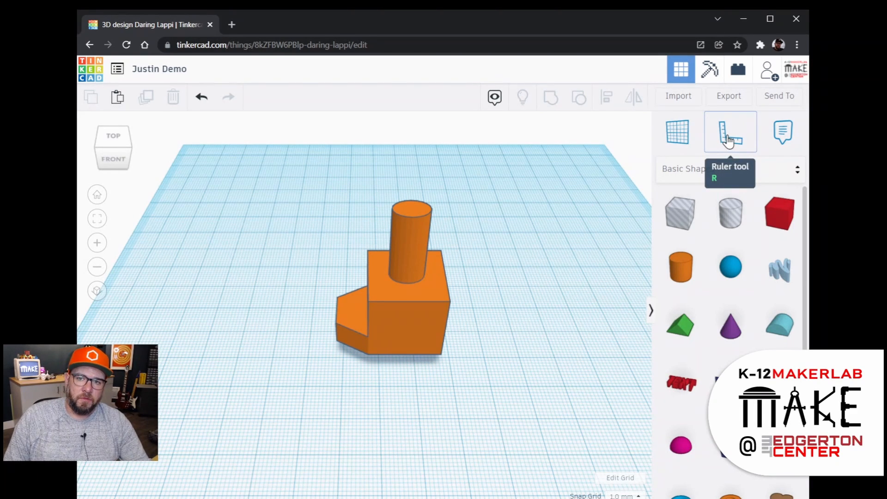
# Step: Place a ruler on the workplane near the grouped shape's front-left corner, then show that shape's dimensions with distances measured to its endpoint
pyautogui.click(728, 141)
pyautogui.click(349, 405)
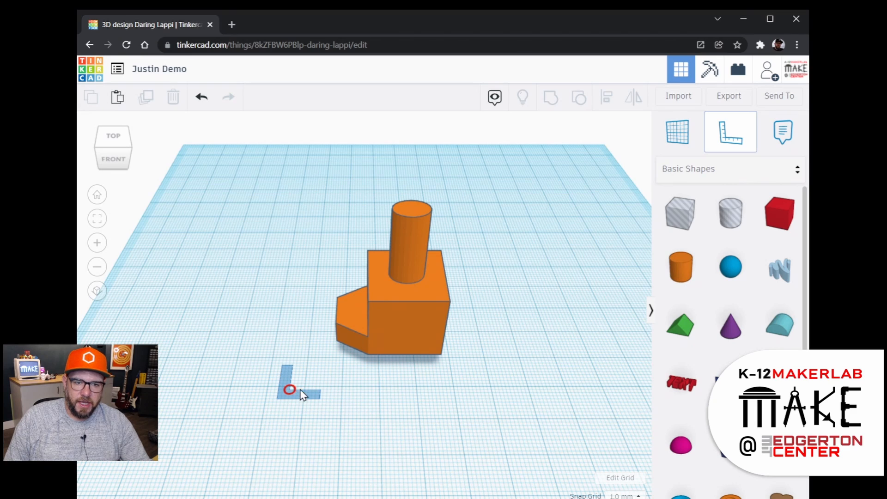
pyautogui.click(304, 388)
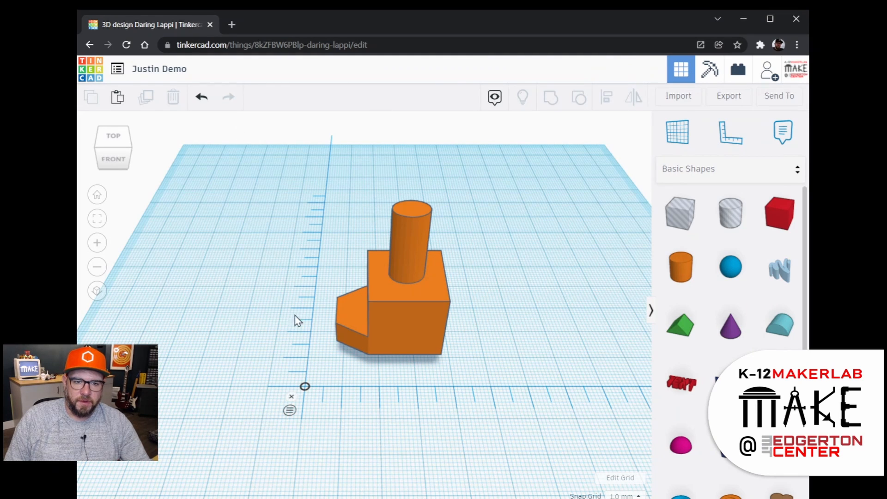
pyautogui.click(403, 314)
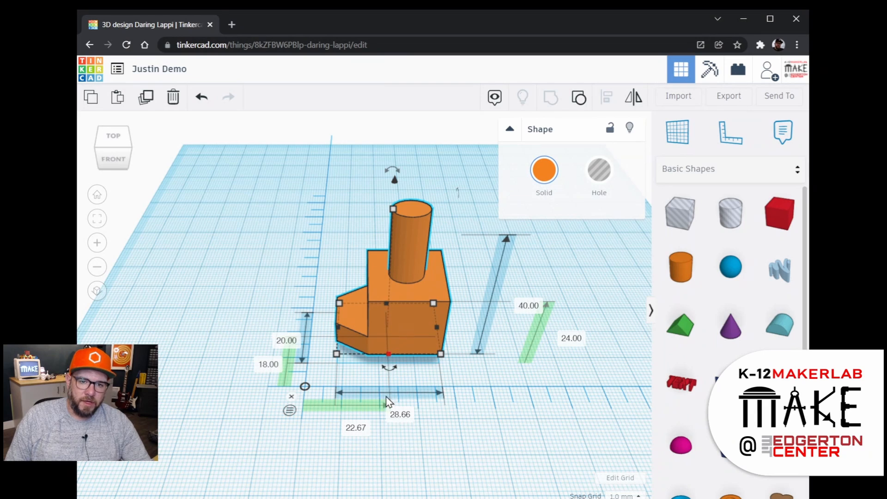
pyautogui.click(290, 411)
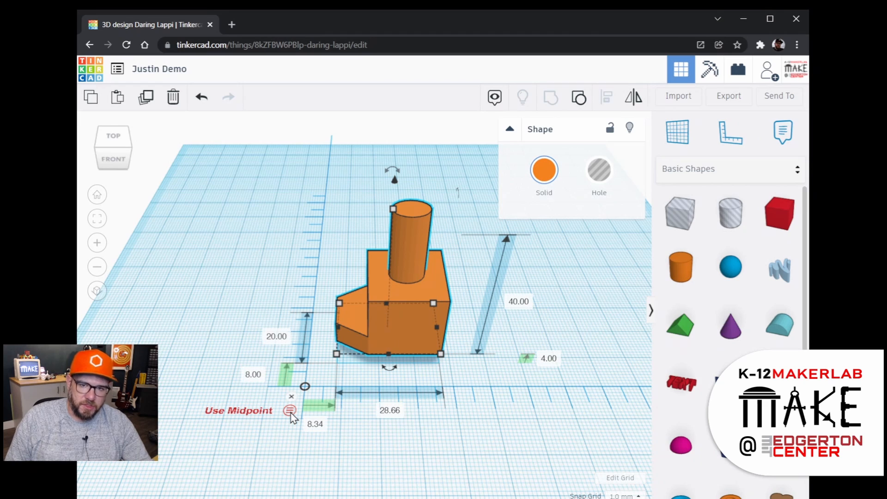